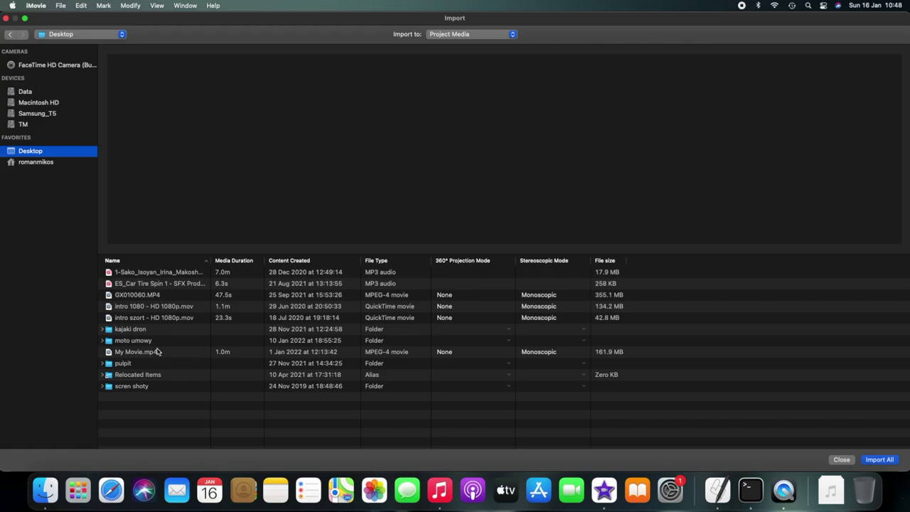
Preview the "intro szort - HD 1080p.mov" file from the Desktop and import it into the project media.
click(144, 317)
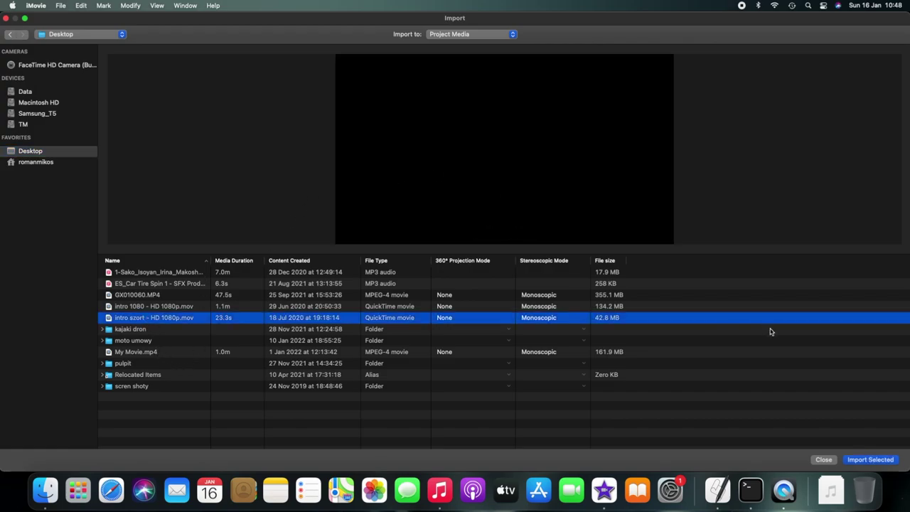
click(504, 230)
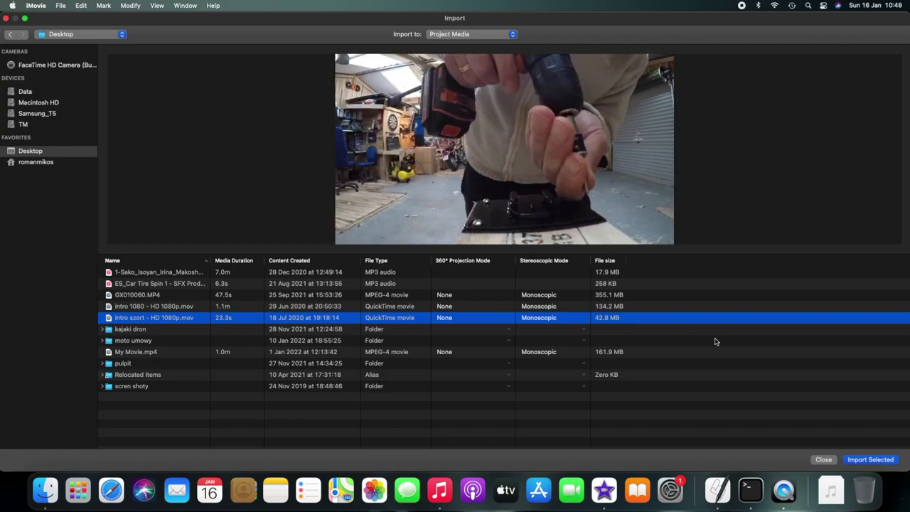
key(XF86AudioRaiseVolume)
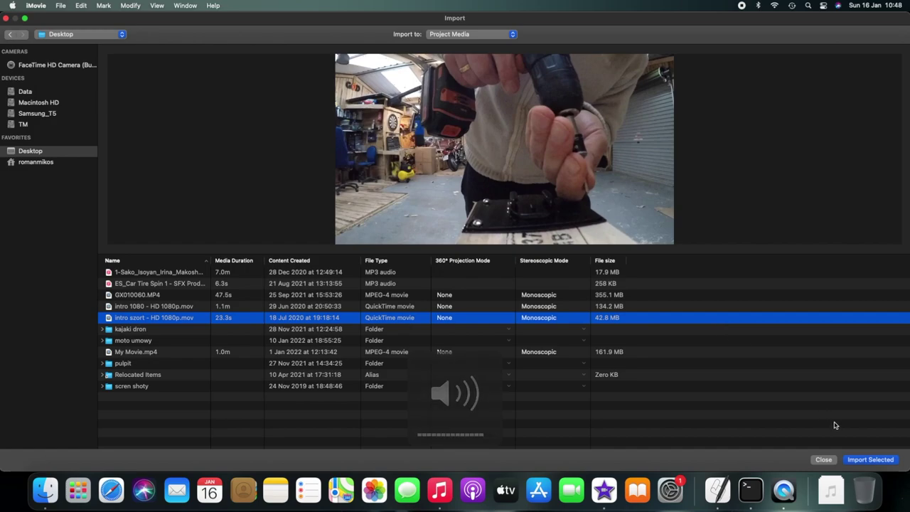
click(872, 460)
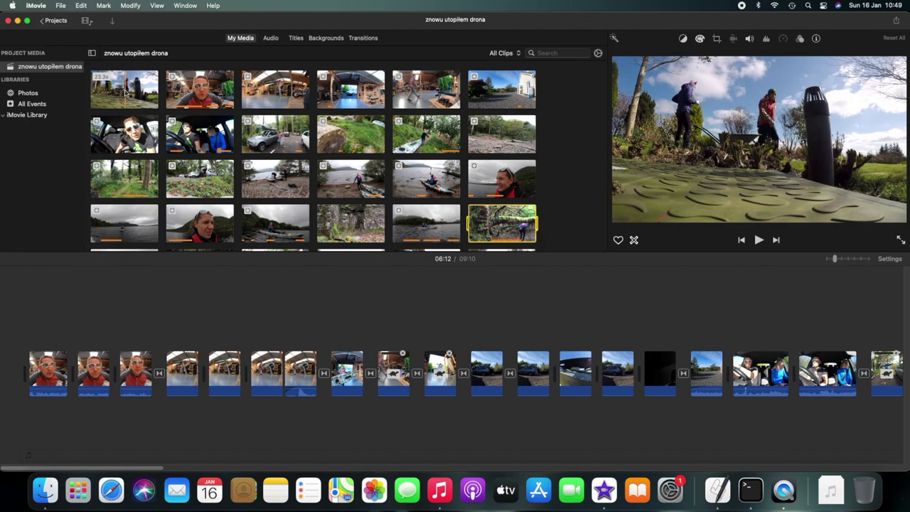
Lower the system volume and insert the imported short intro clip at the very beginning of the timeline.
key(XF86AudioLowerVolume)
key(XF86AudioLowerVolume)
scroll(132, 103, down, 2)
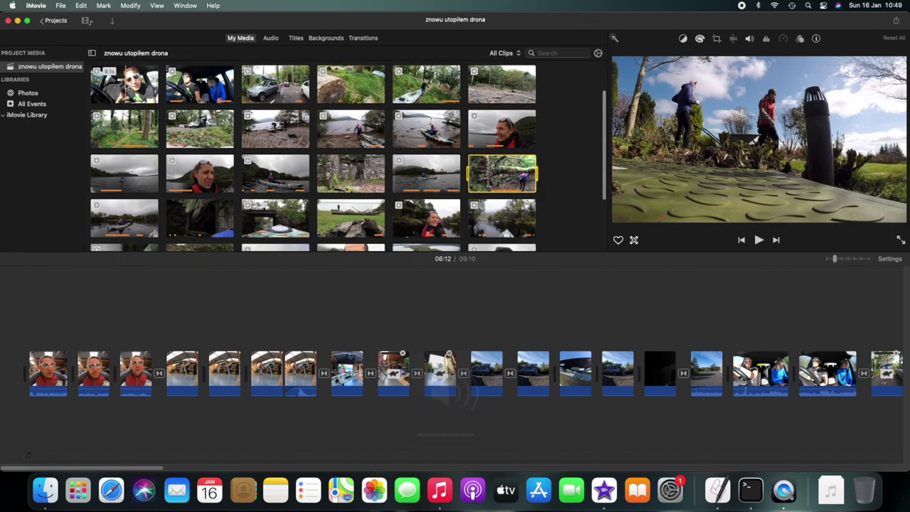
drag(135, 81, 5, 375)
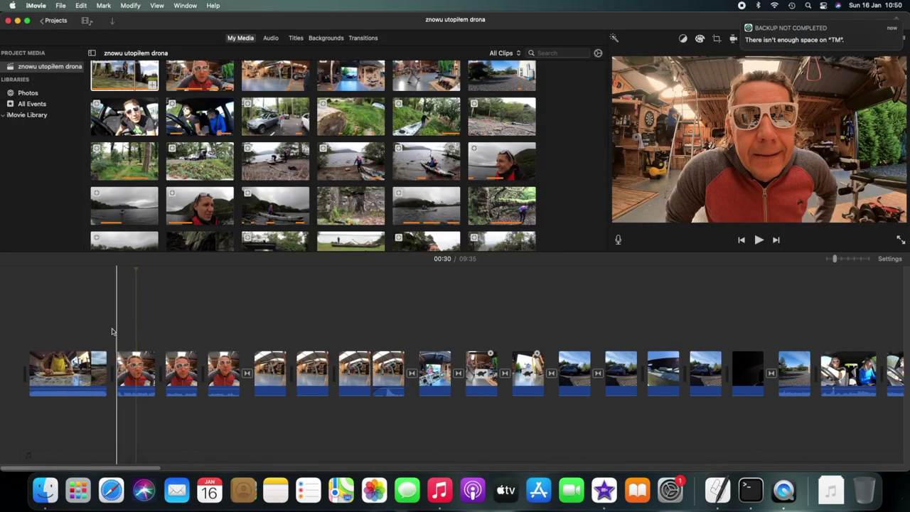
Play the cut from the intro into the first talking clip and check that clip's audio volume level.
key(space)
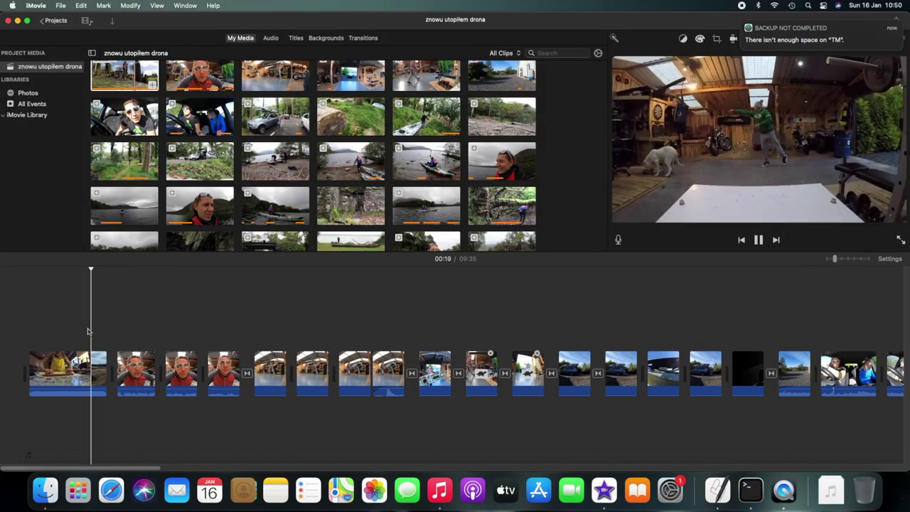
click(138, 331)
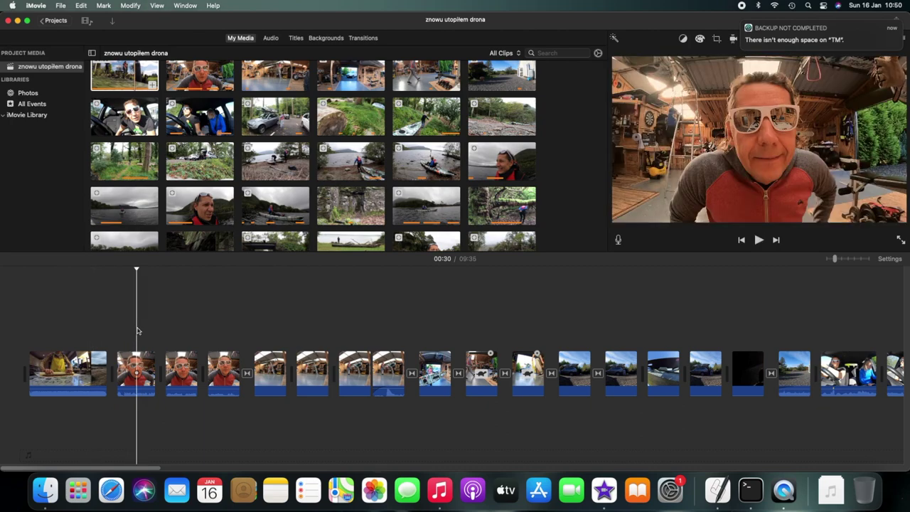
key(space)
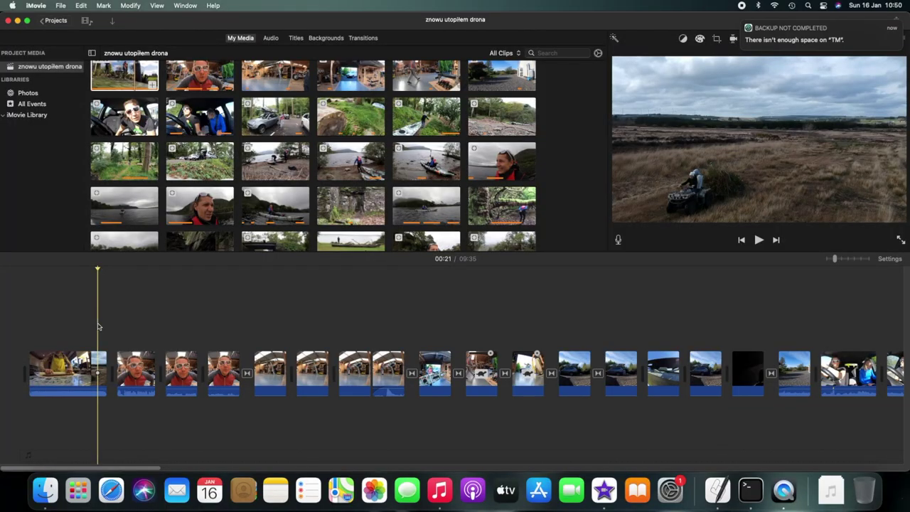
key(space)
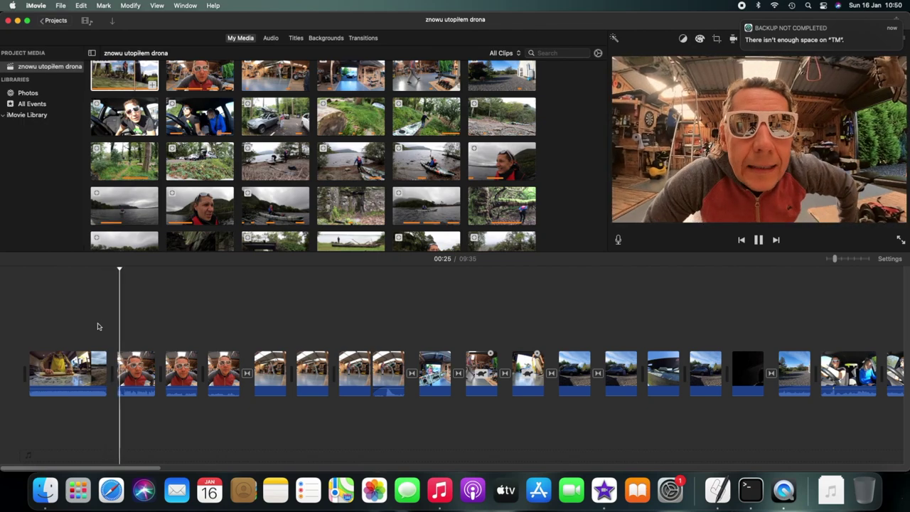
key(space)
drag(137, 388, 136, 391)
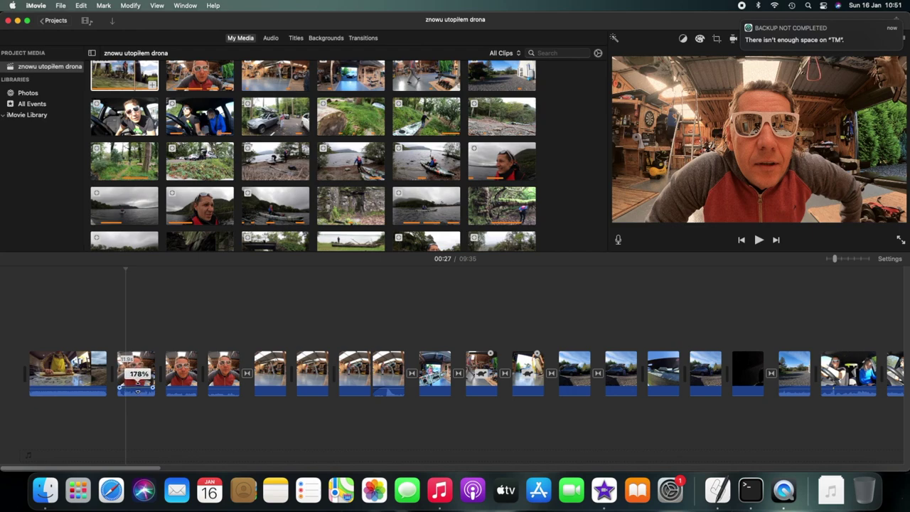
Replay the start of the first talking clip and check the volume levels of the two talking clips that follow it.
click(103, 335)
key(space)
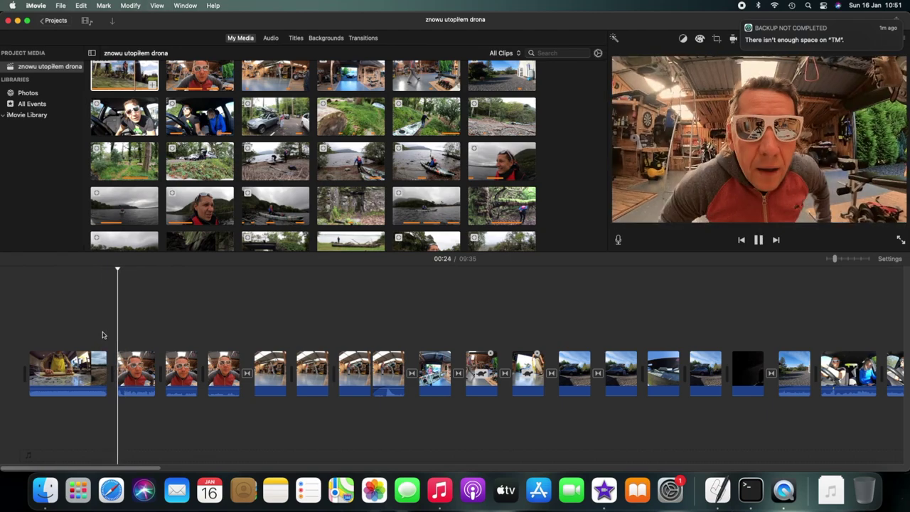
key(space)
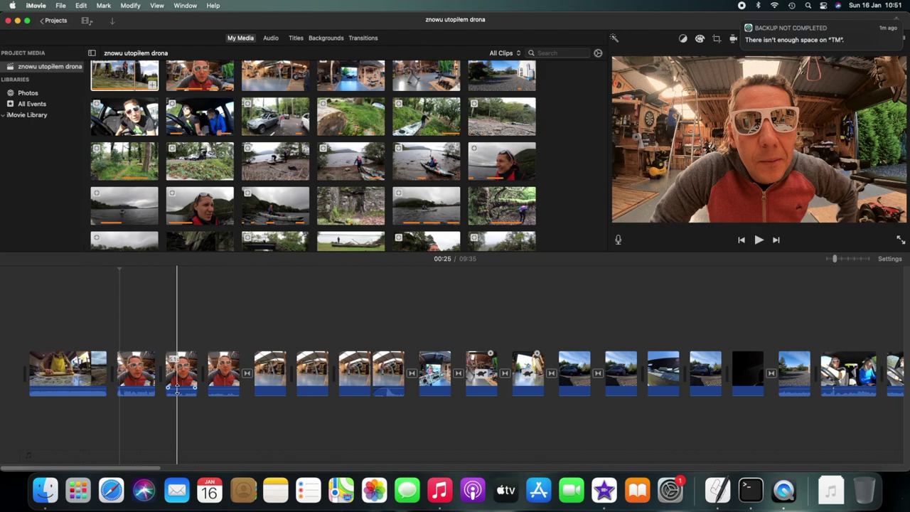
mouse_move(178, 388)
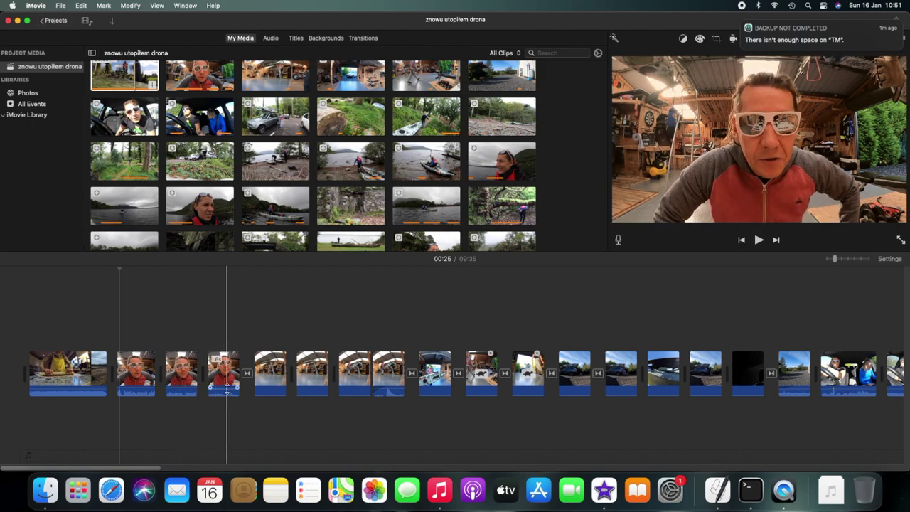
mouse_move(226, 391)
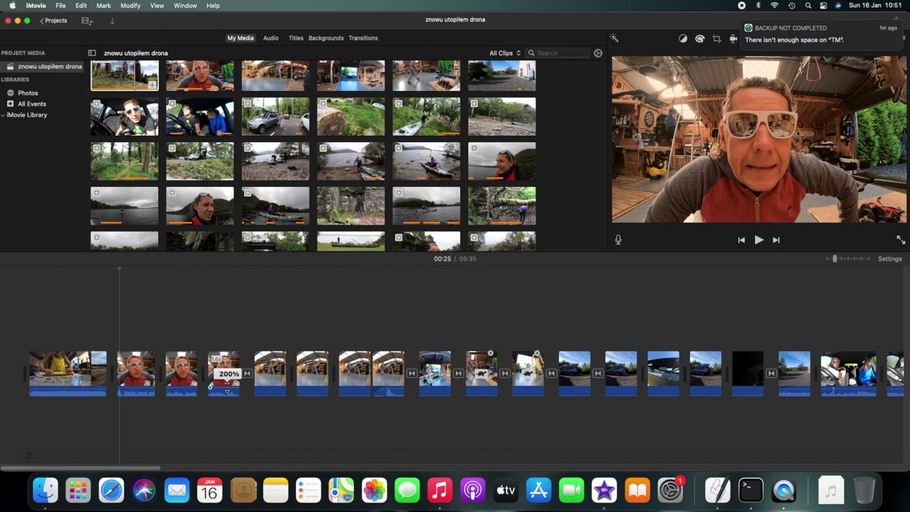
Listen to the garage footage that follows the talking clips, up to the transition at about 00:51.
key(space)
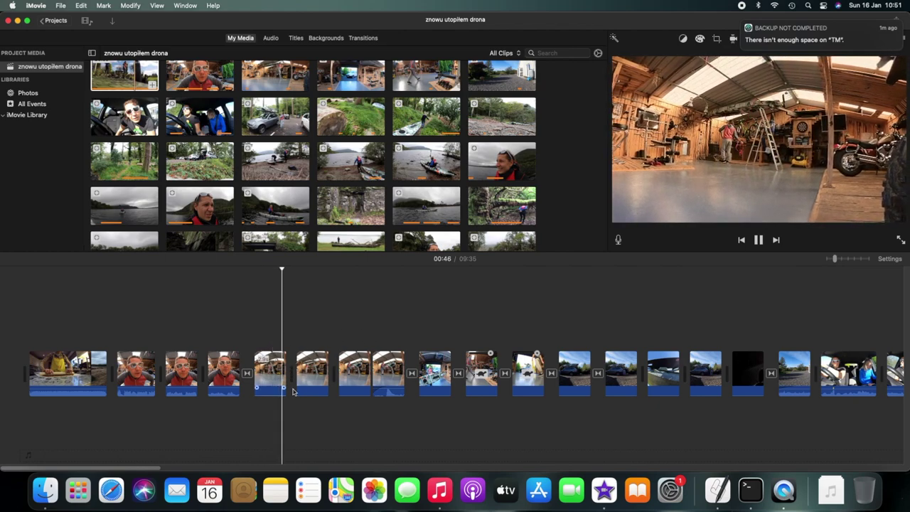
click(368, 333)
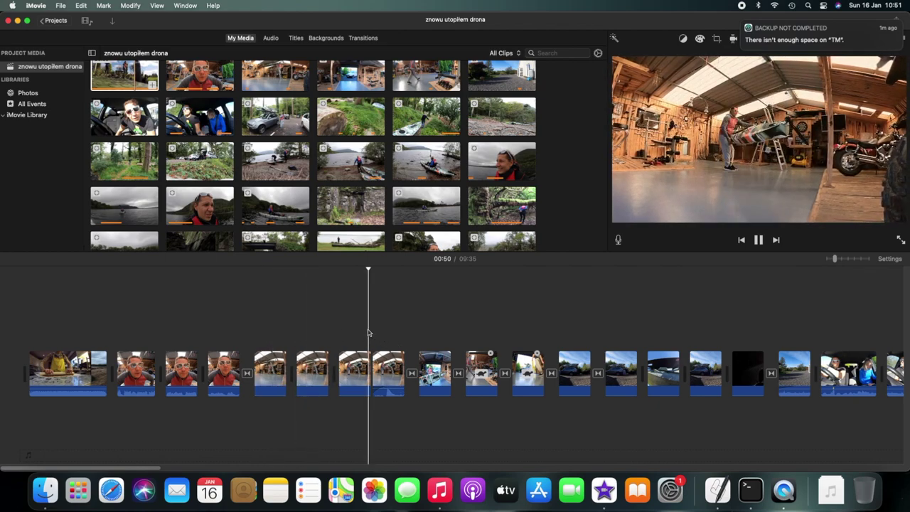
key(space)
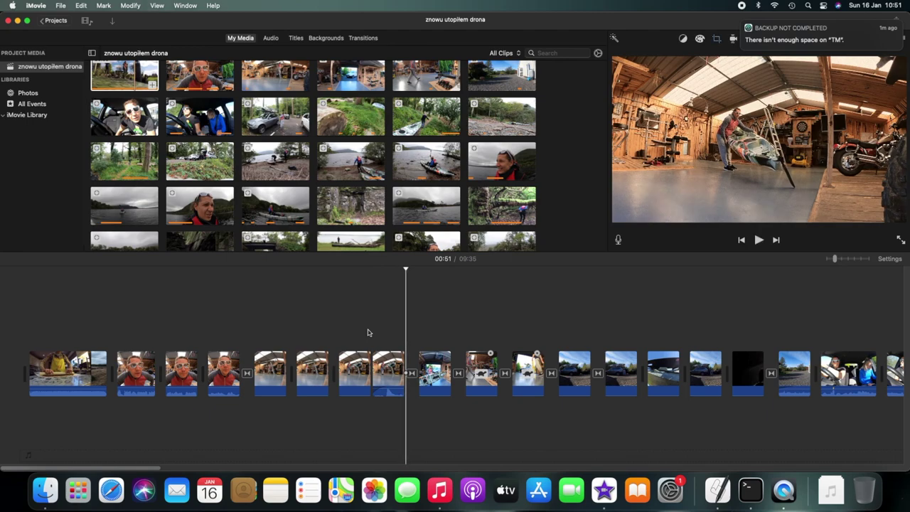
key(space)
key(space)
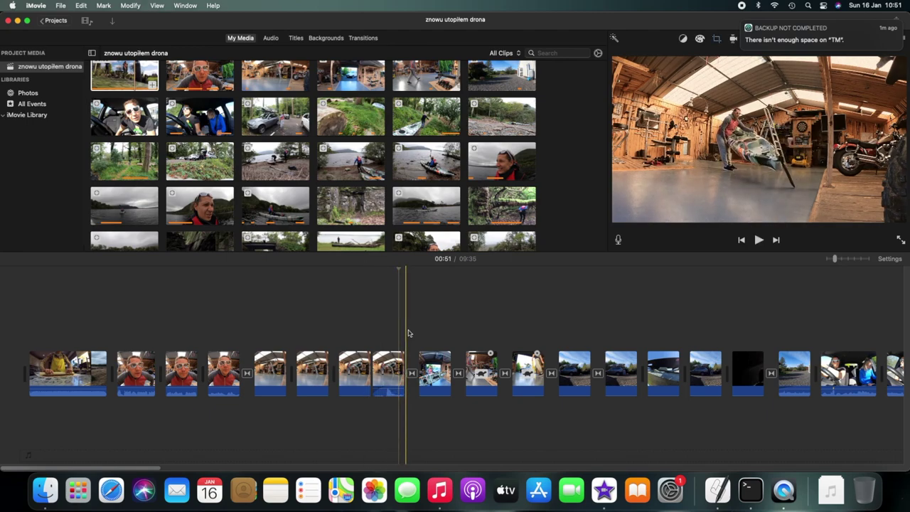
Listen to the driveway clip at about 01:10 and the start of the first in-car clip to compare their sound.
scroll(612, 355, right, 5)
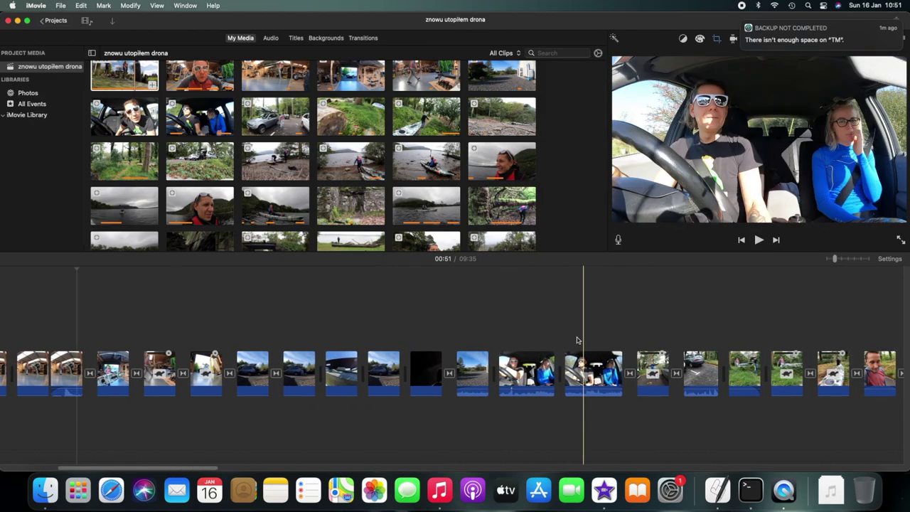
key(space)
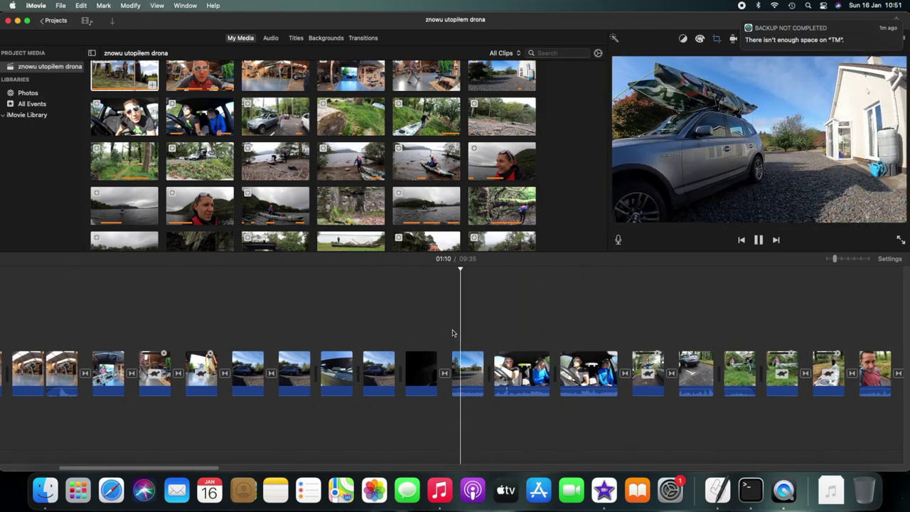
key(space)
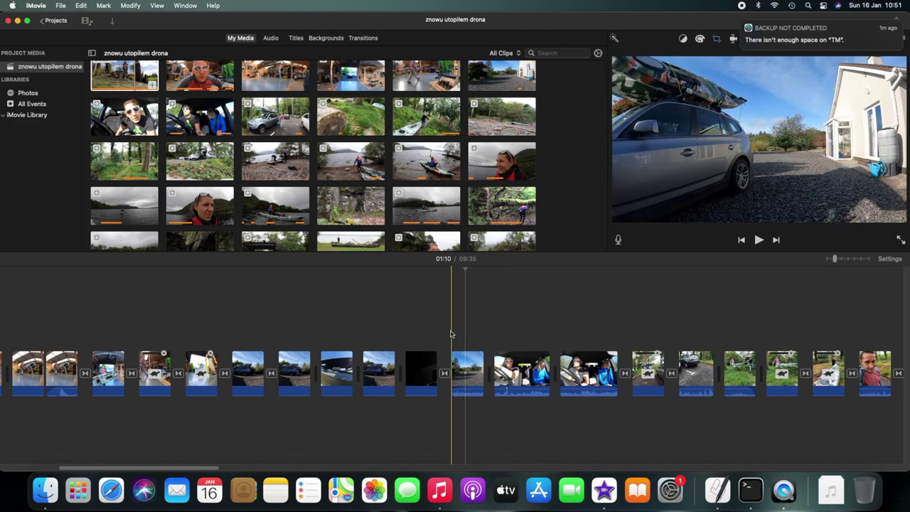
key(space)
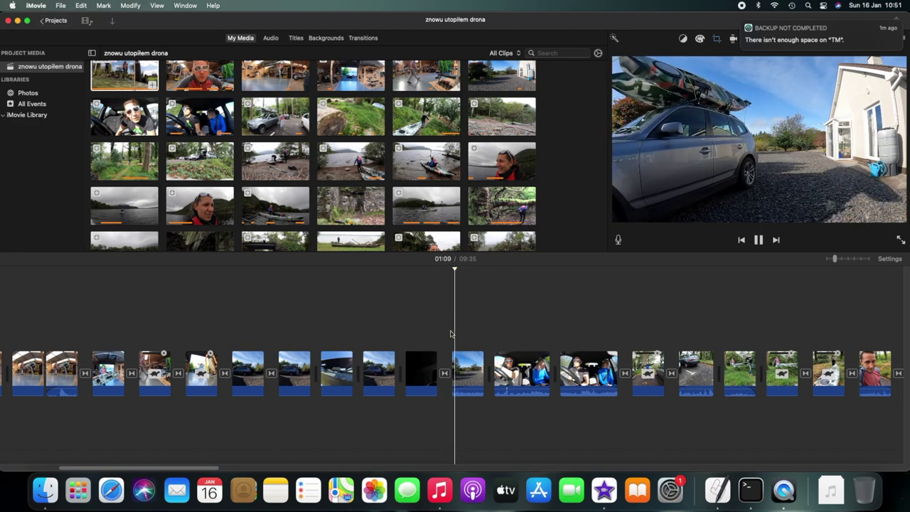
key(space)
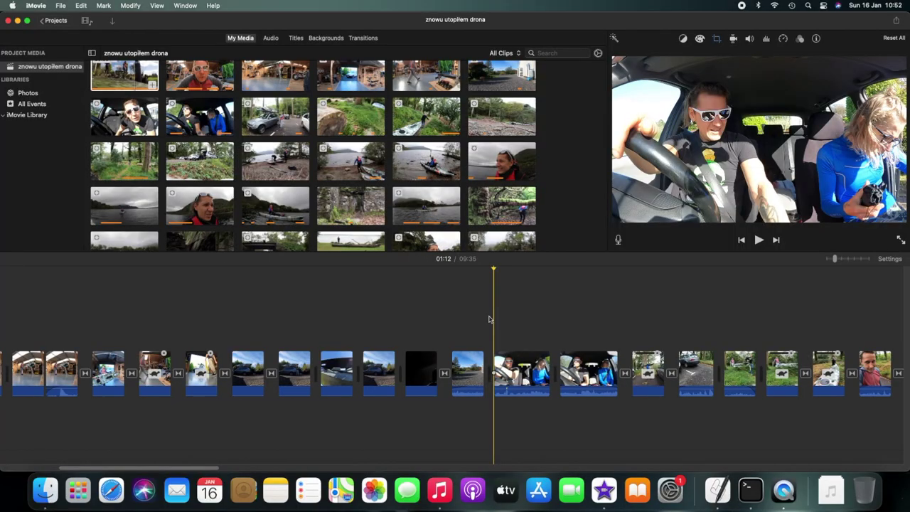
key(space)
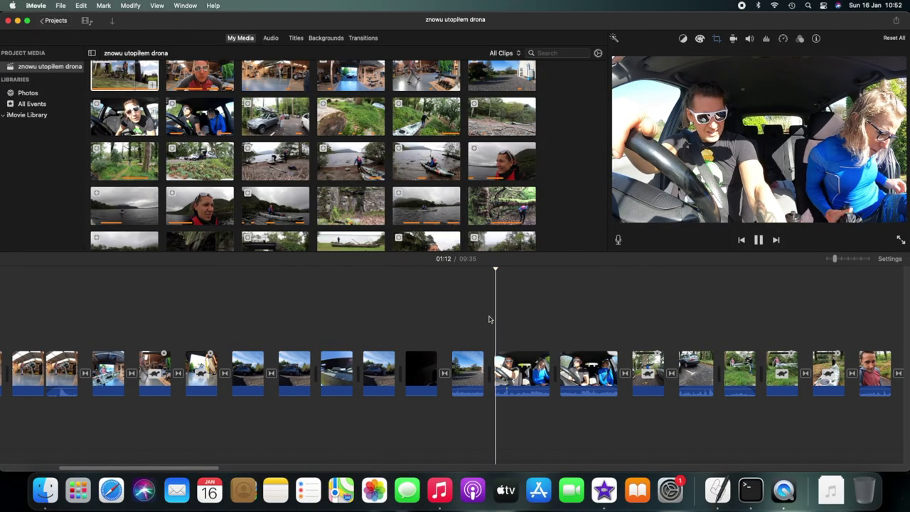
key(space)
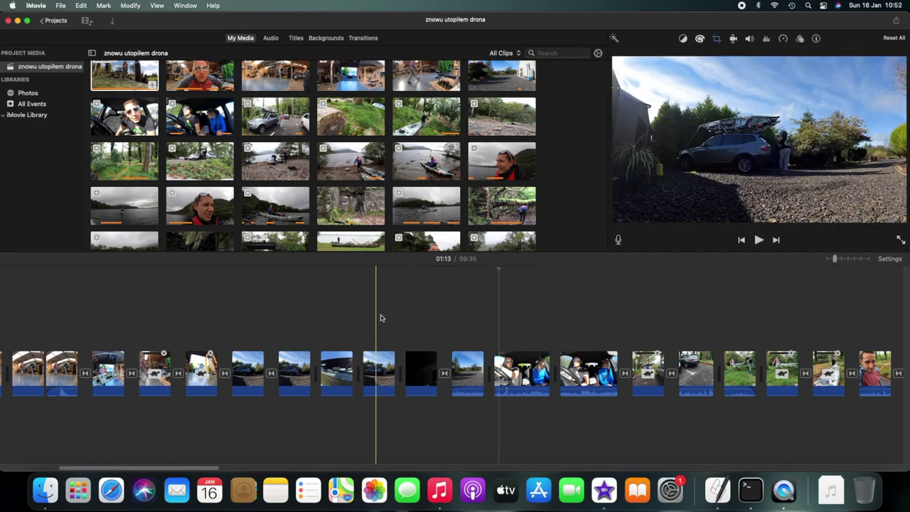
Compare the sound of the third talking clip with the first in-car clip and check the in-car clip's volume level.
scroll(455, 315, left, 10)
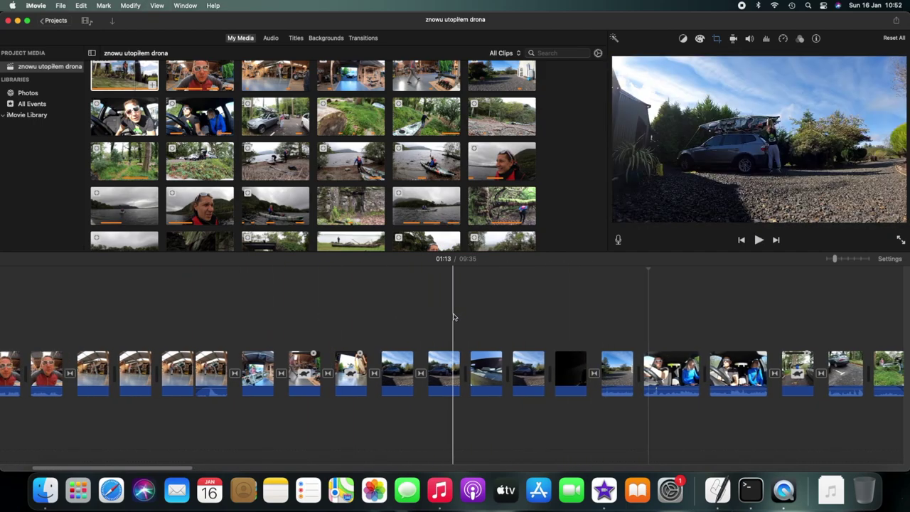
key(space)
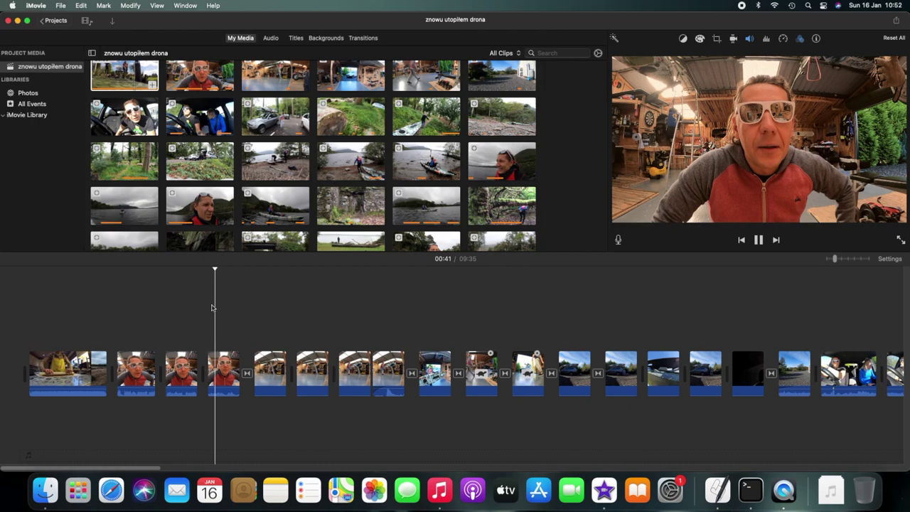
key(space)
scroll(571, 307, right, 10)
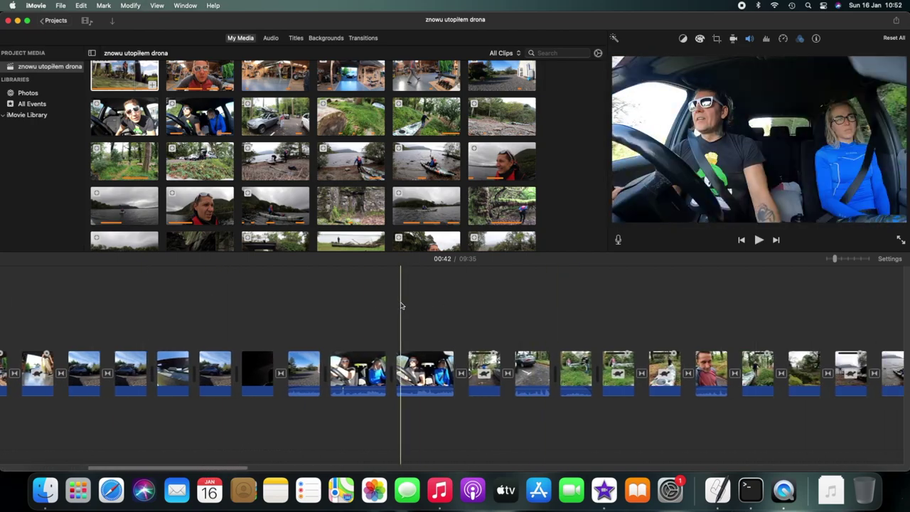
key(space)
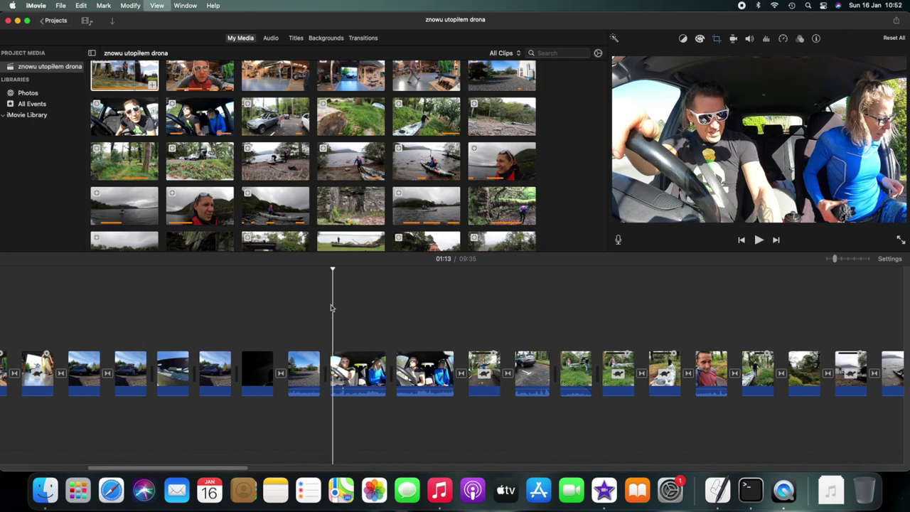
click(362, 390)
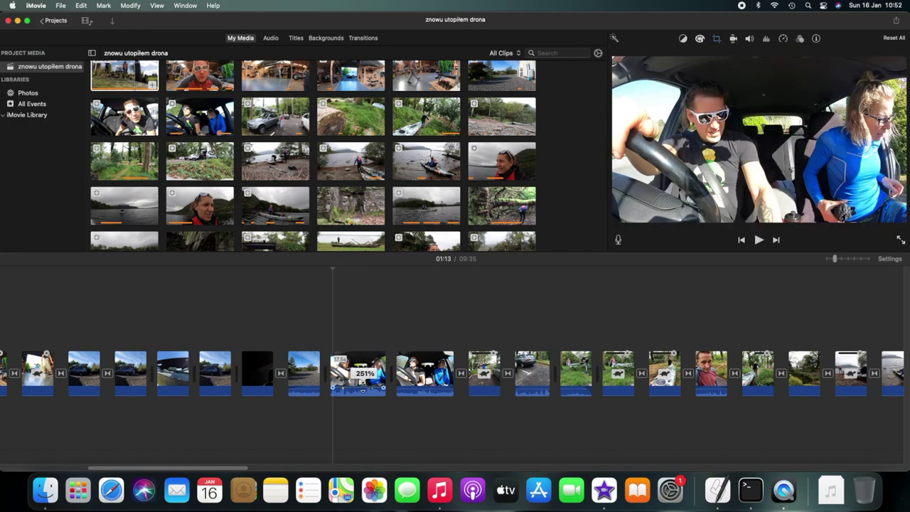
Listen to both in-car clips and check the volume level of the second one.
click(329, 332)
key(space)
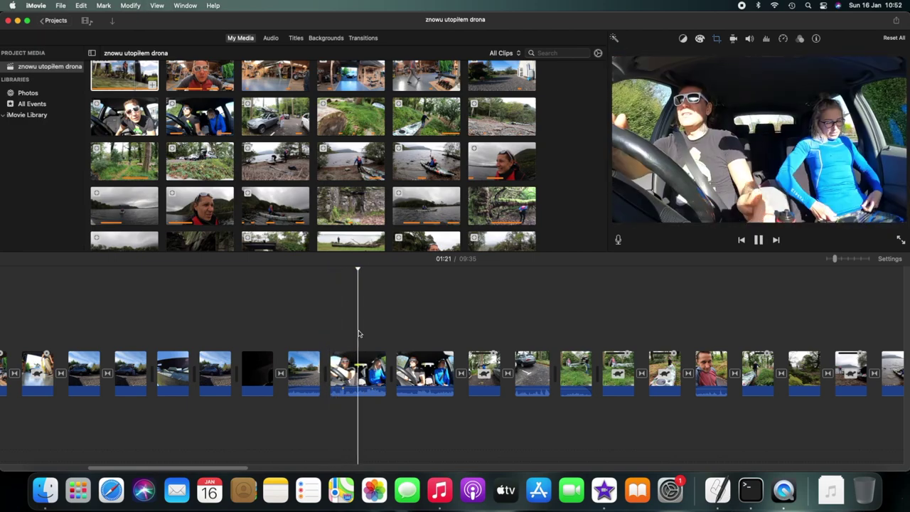
click(412, 333)
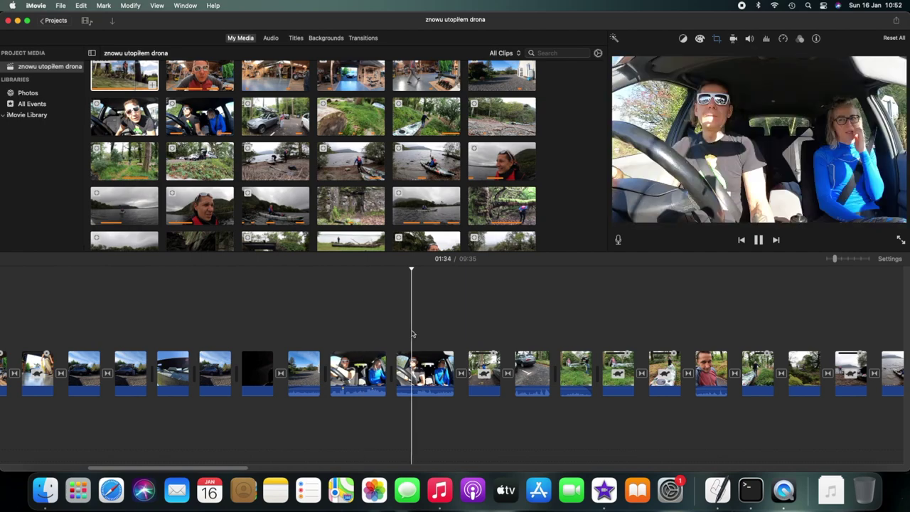
click(424, 390)
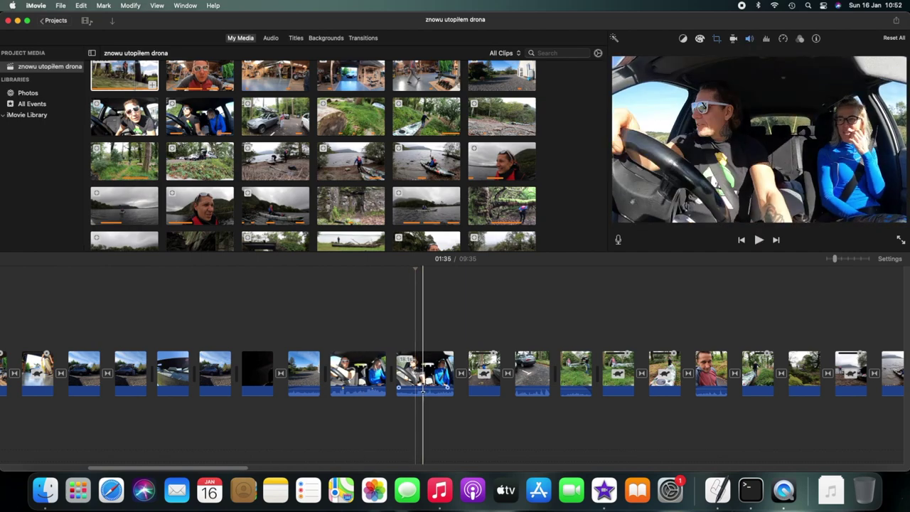
drag(423, 390, 423, 390)
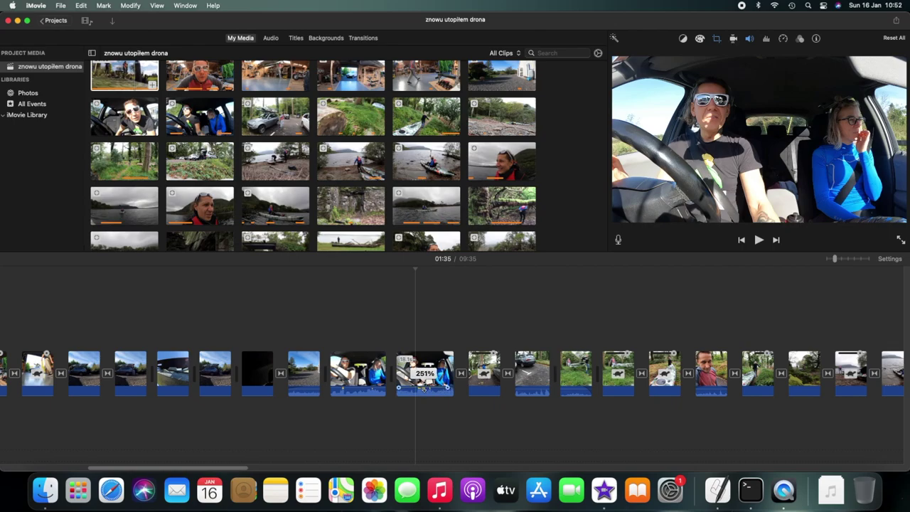
Listen to the second in-car clip from about 01:32 and check where its loudness changes.
click(401, 332)
key(space)
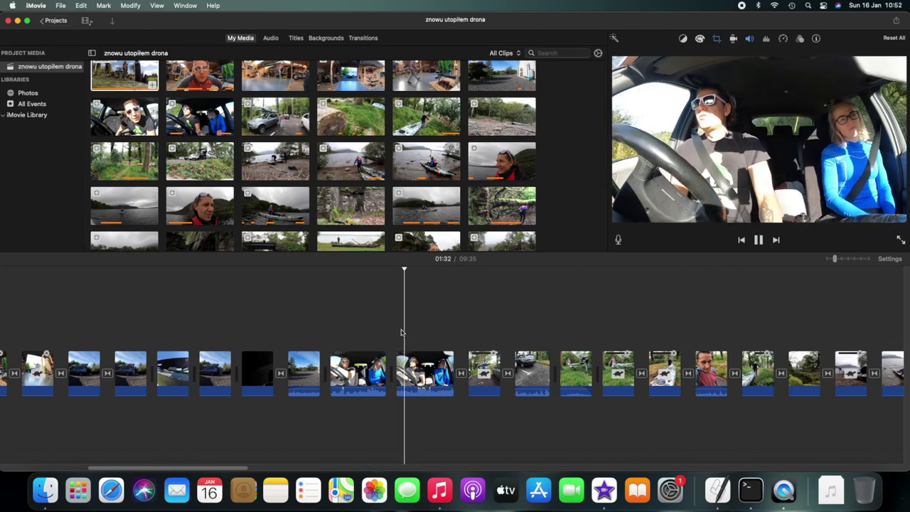
key(space)
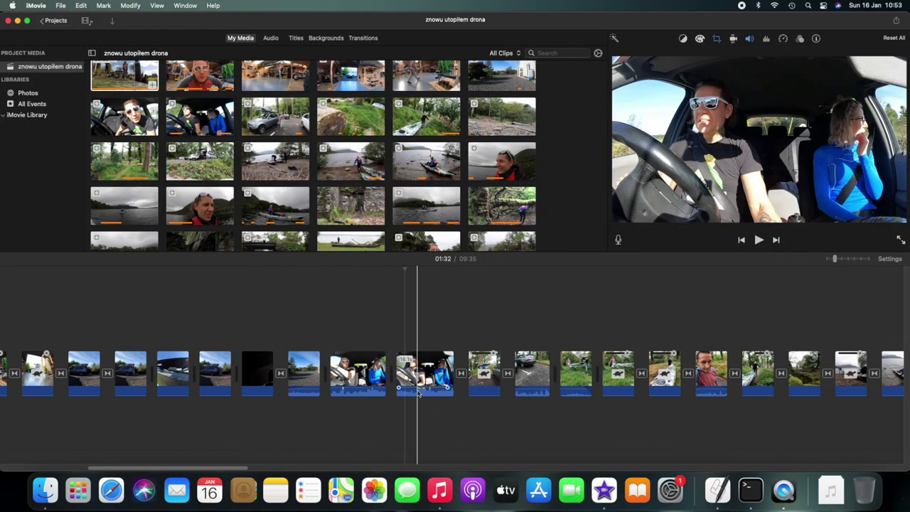
key(space)
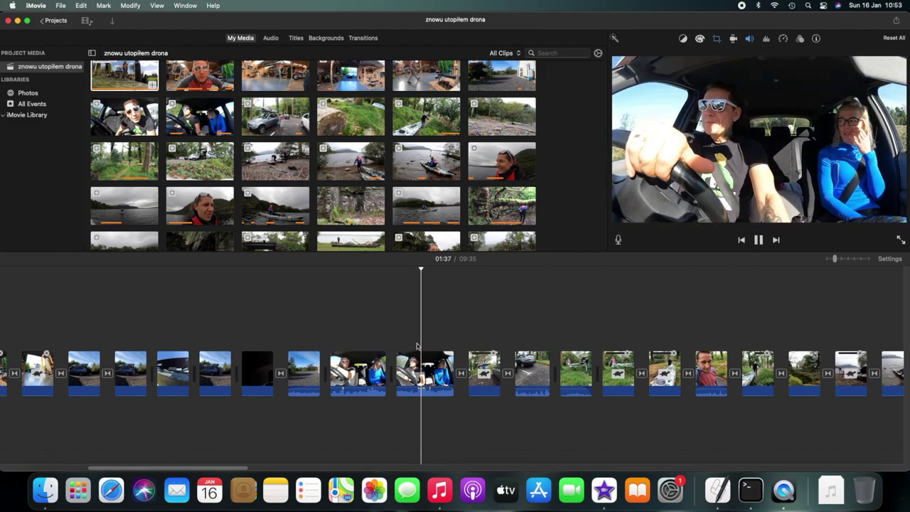
Set the second in-car clip's volume to 158% and play it again from about 01:37.
click(428, 390)
drag(428, 390, 429, 388)
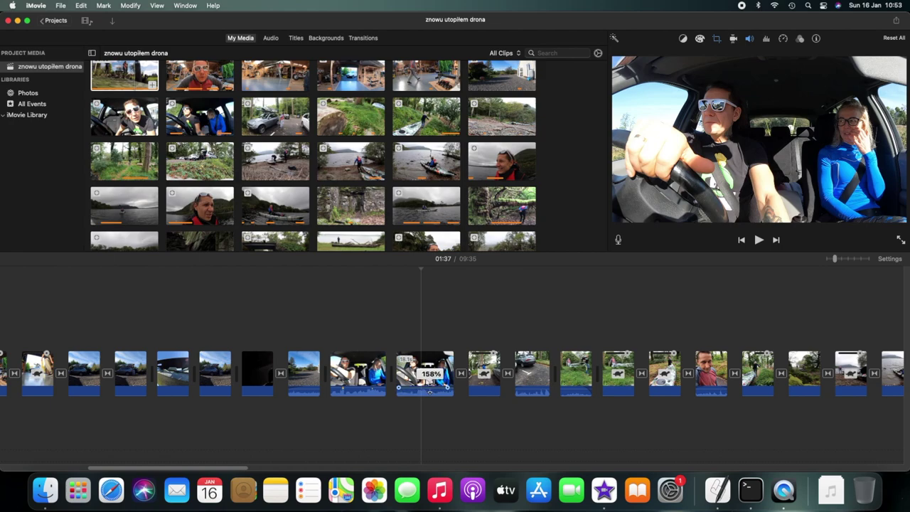
drag(429, 391, 429, 391)
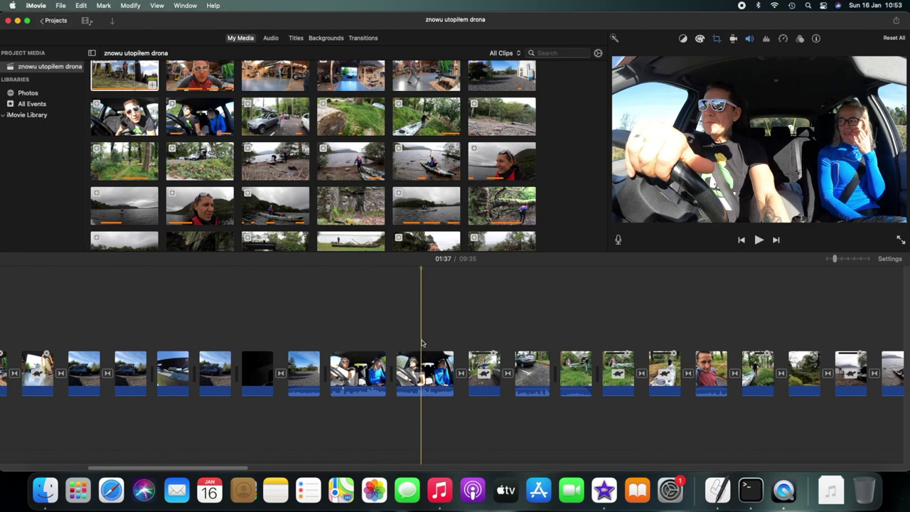
key(space)
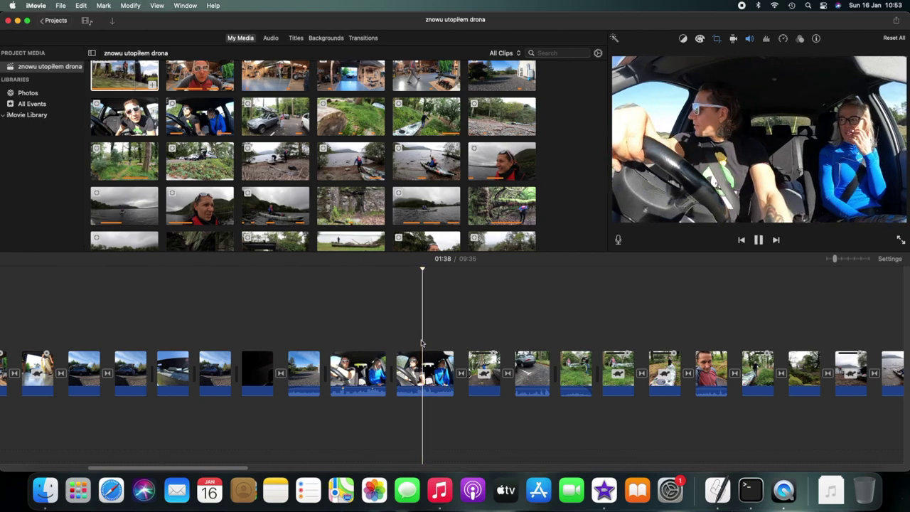
Compare the loudness of the first in-car clip with the middle and end of the second one.
click(351, 335)
click(438, 333)
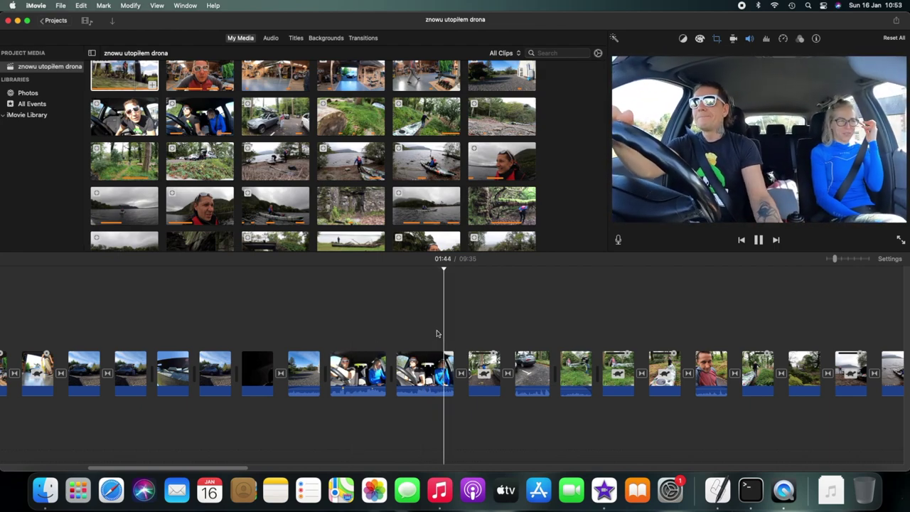
click(420, 335)
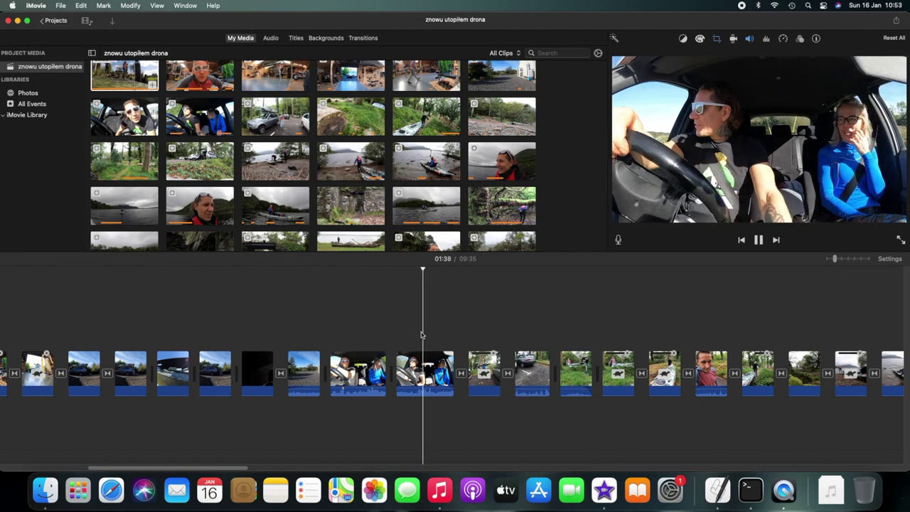
click(418, 335)
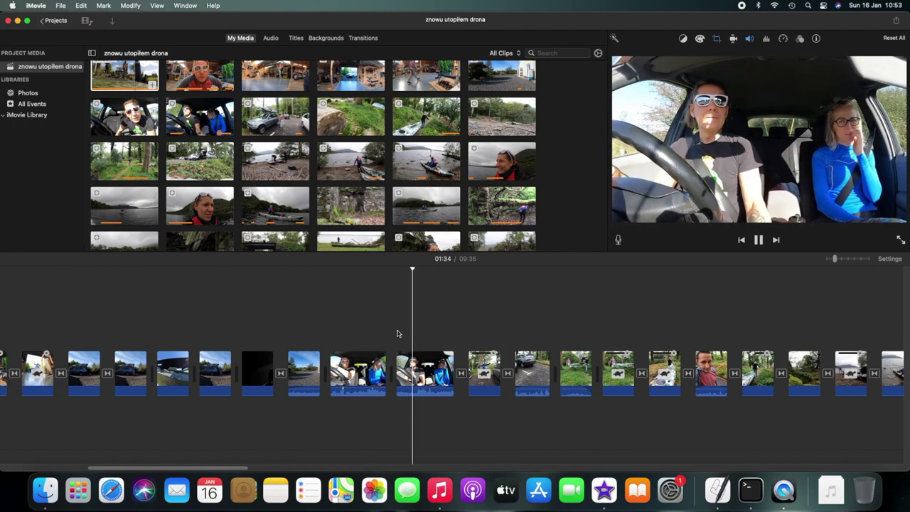
Find the point in the second in-car clip where the loudness changes and split the clip at 01:36.
click(420, 358)
click(413, 332)
key(space)
key(space)
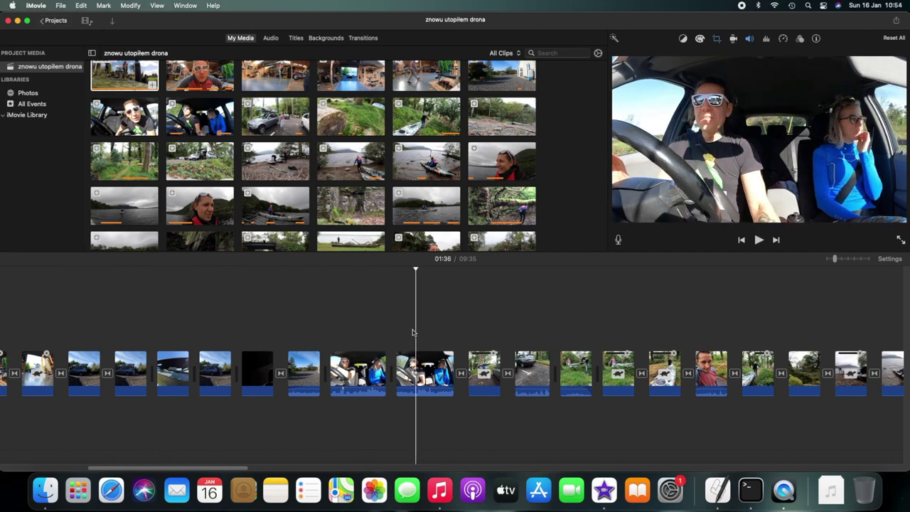
key(super+b)
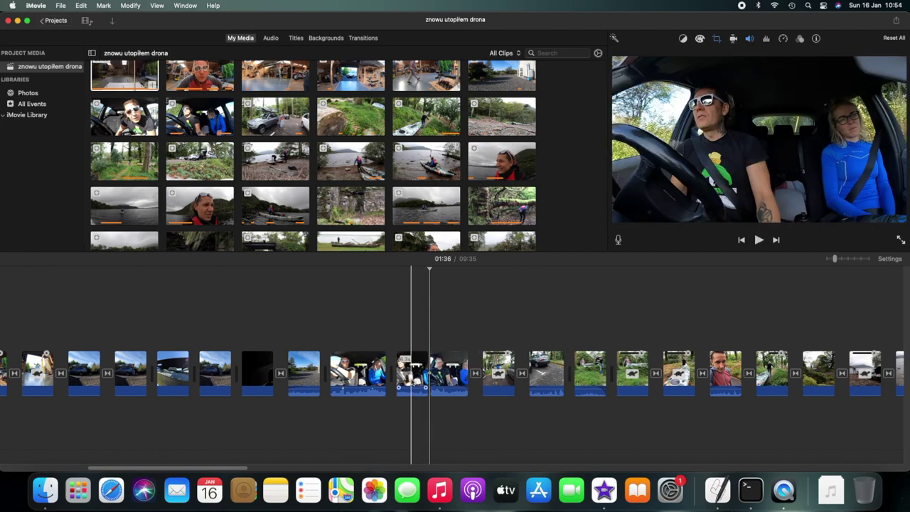
Set the volume of the split clip's first part to 400% and compare it with the first in-car clip.
drag(412, 390, 413, 390)
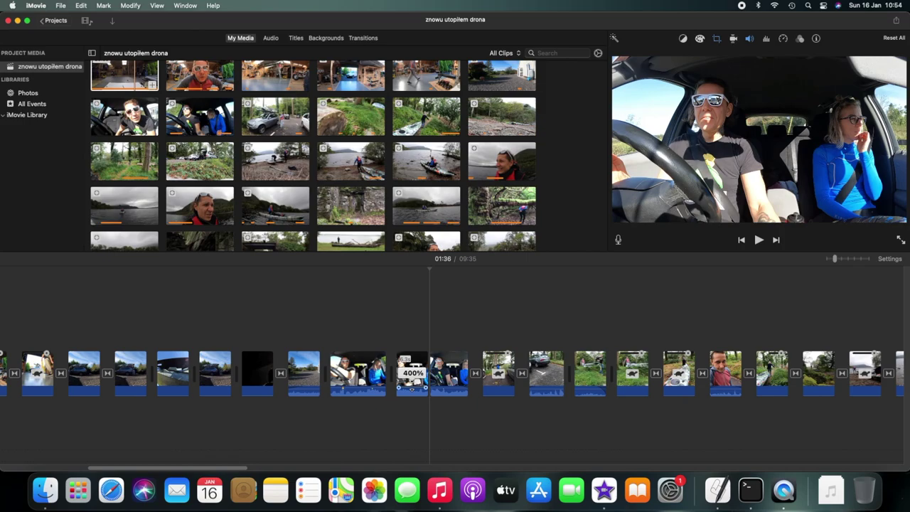
key(space)
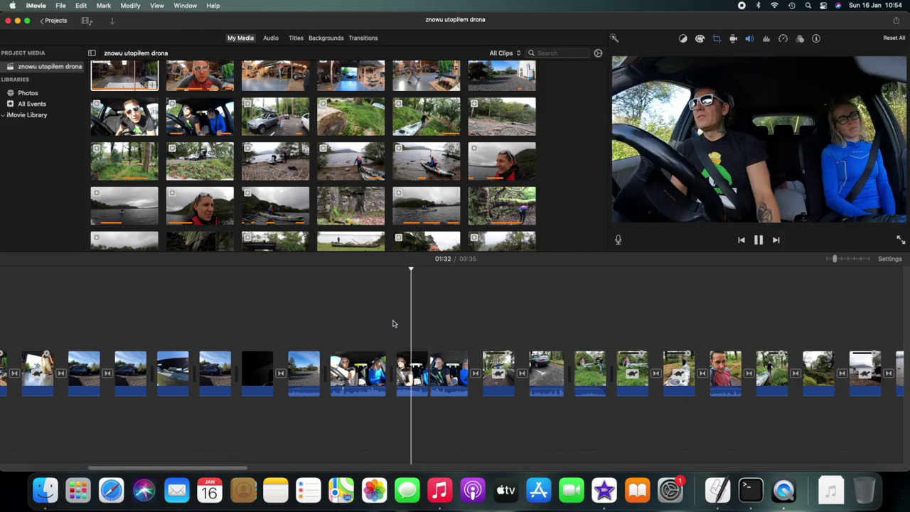
key(space)
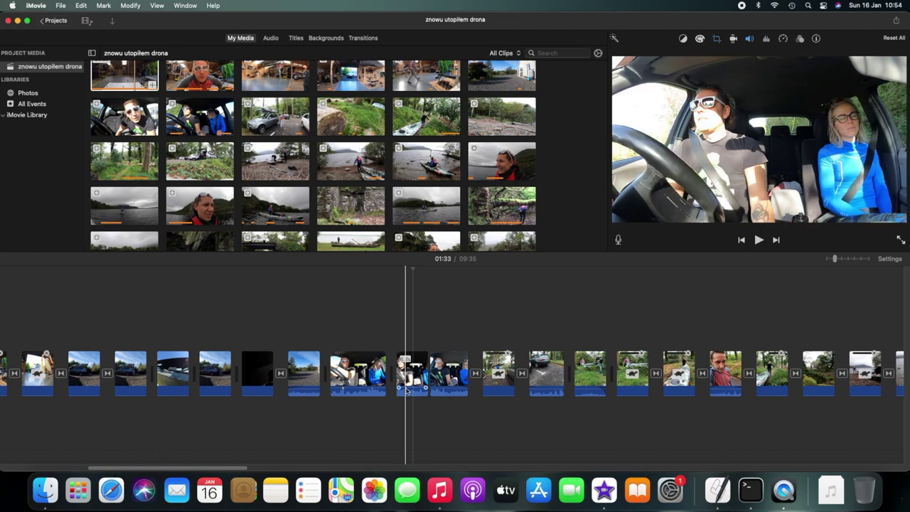
key(space)
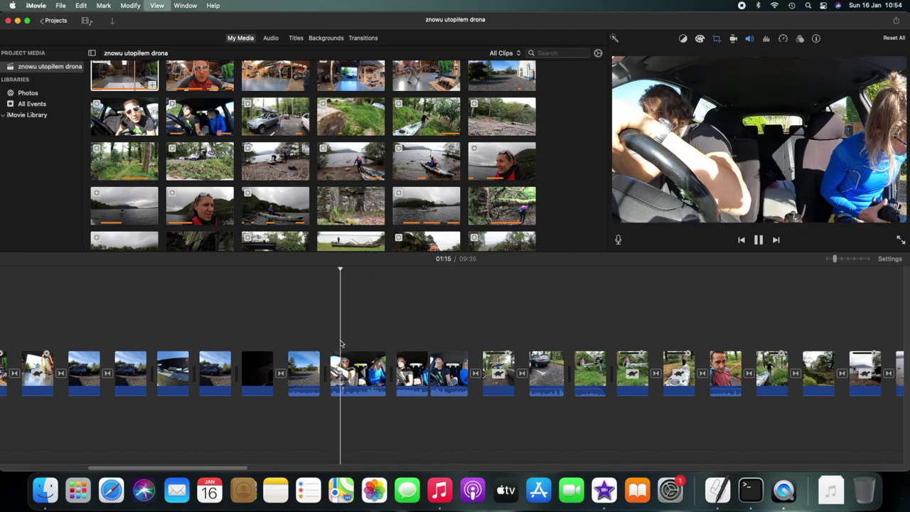
key(space)
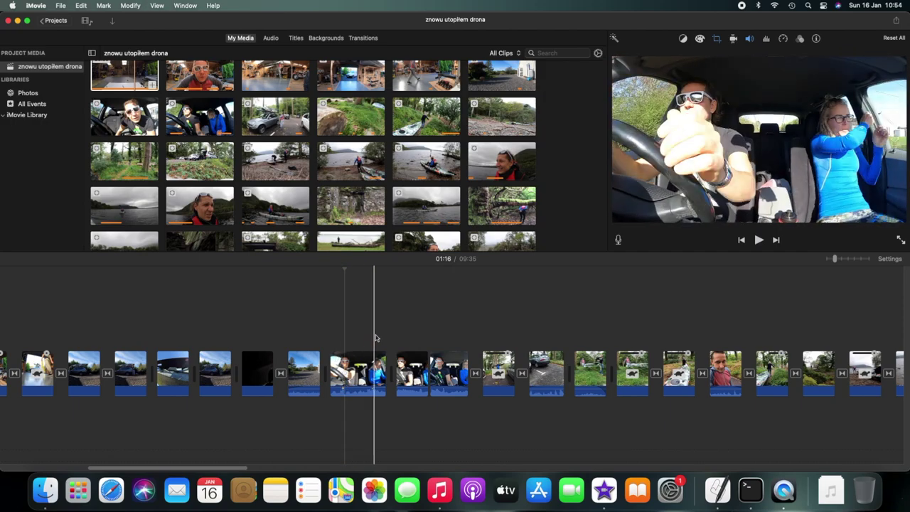
Listen to the remaining part of the second in-car clip from about 01:36 and split that part once more.
key(space)
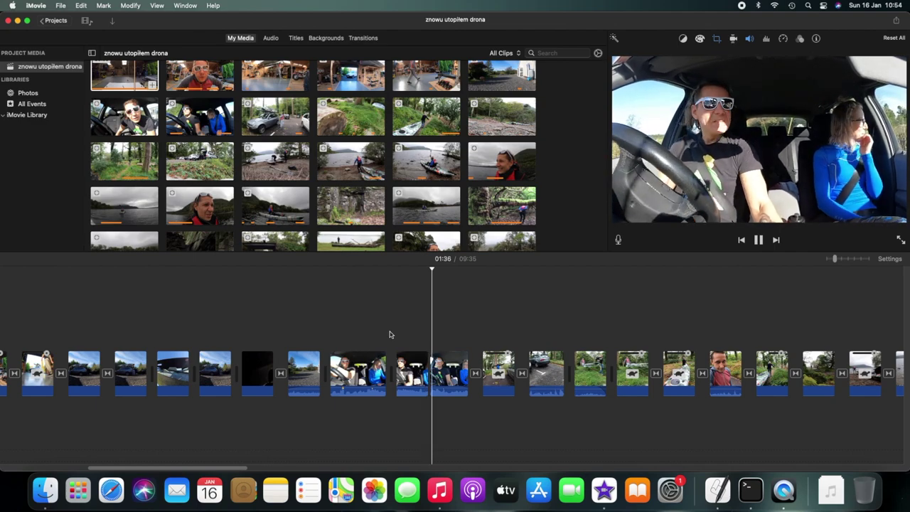
click(429, 346)
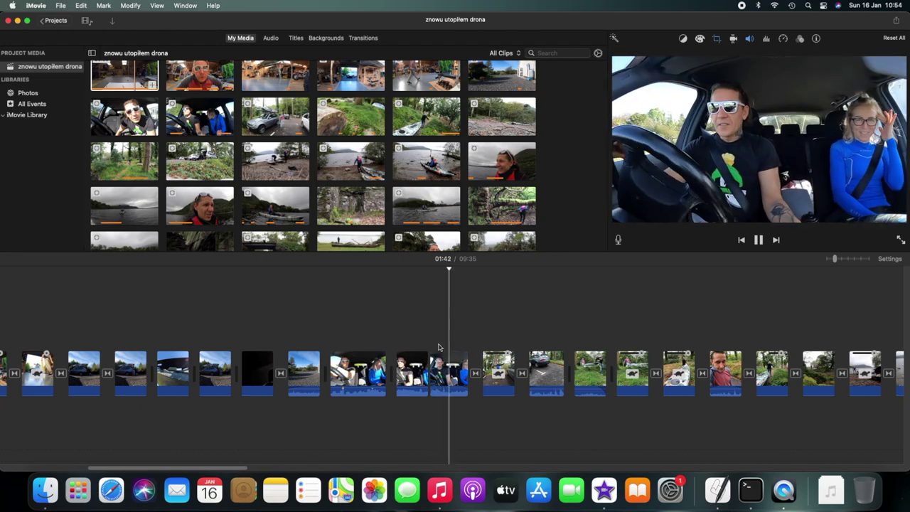
click(440, 345)
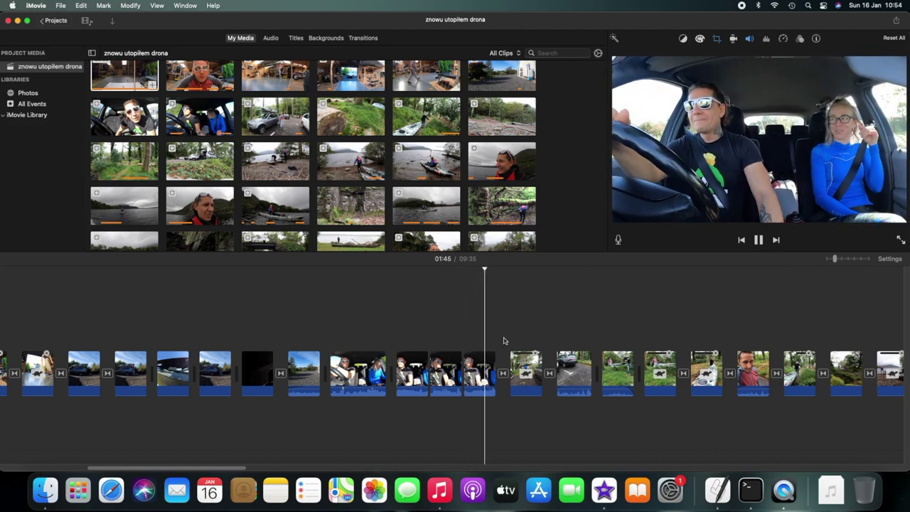
Listen to the car park clip from about 01:56 and set its volume to 251%.
click(558, 339)
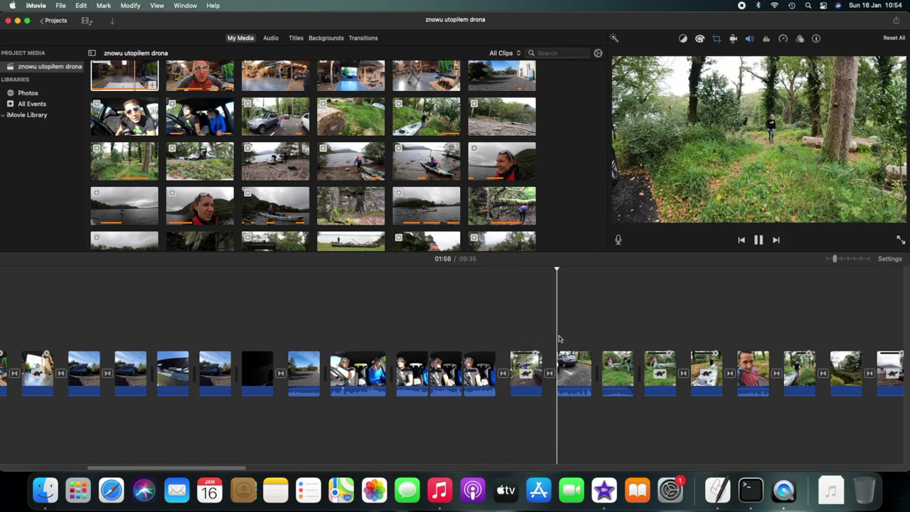
click(575, 384)
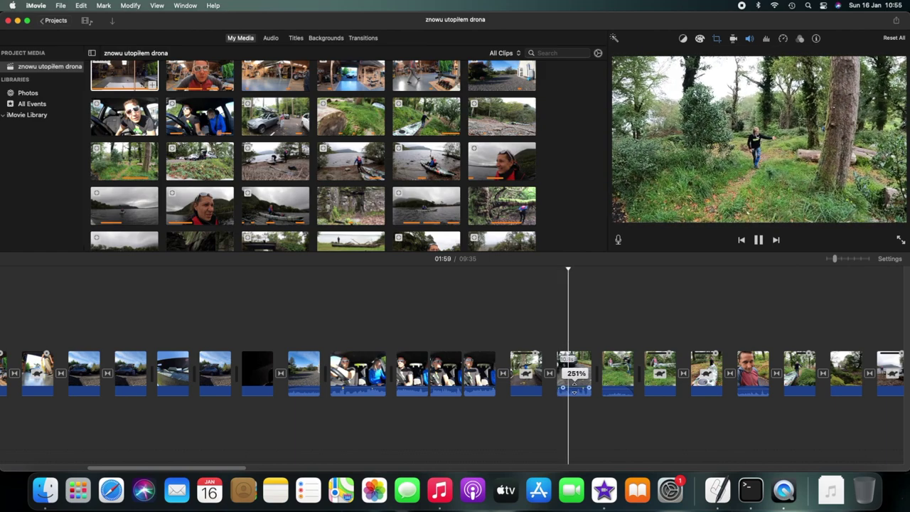
click(559, 341)
click(586, 341)
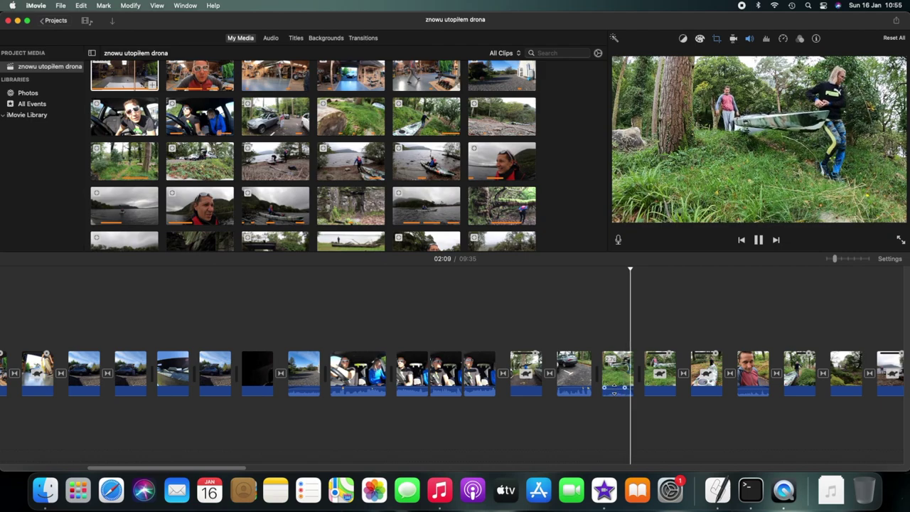
Listen on through the kayak-carrying clips and set the volume of the short forest talking clip to 71%.
click(597, 332)
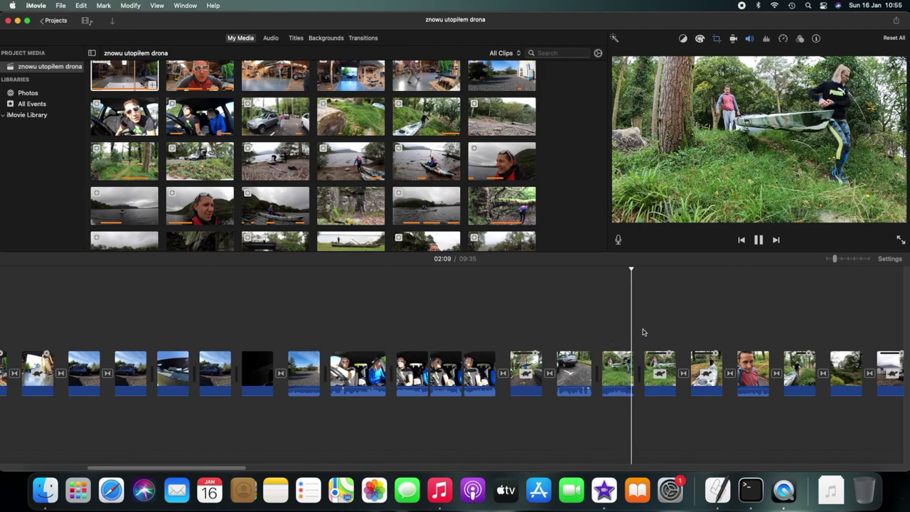
click(735, 335)
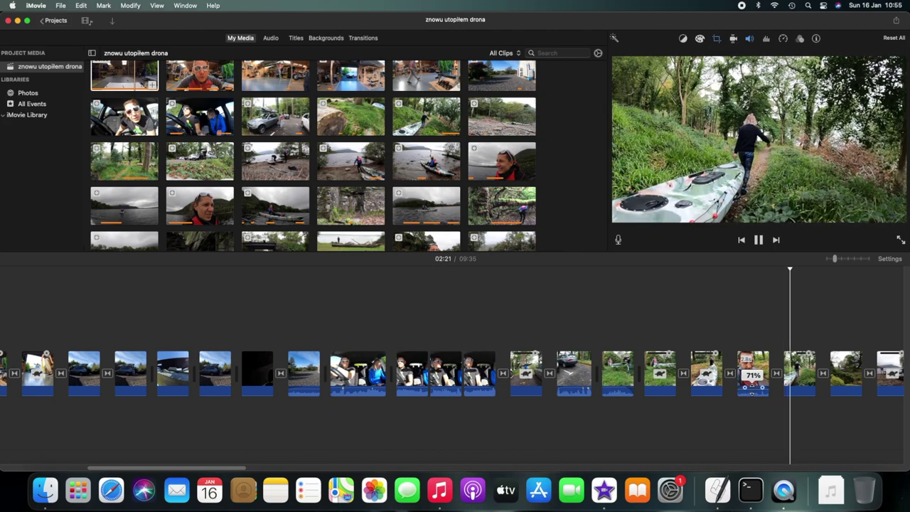
Split the lake paddling clip around 02:53 into three parts and set the following clip's volume at about 03:00 to 178%.
scroll(753, 387, right, 10)
key(space)
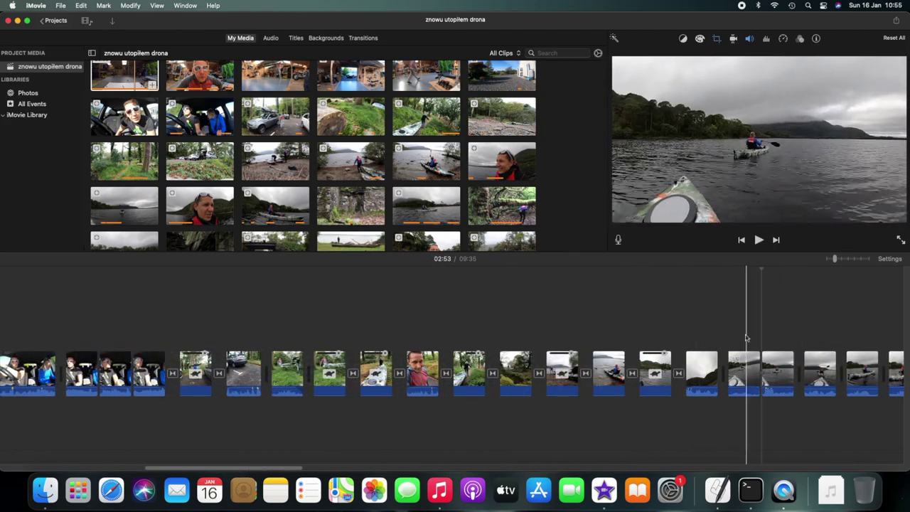
key(space)
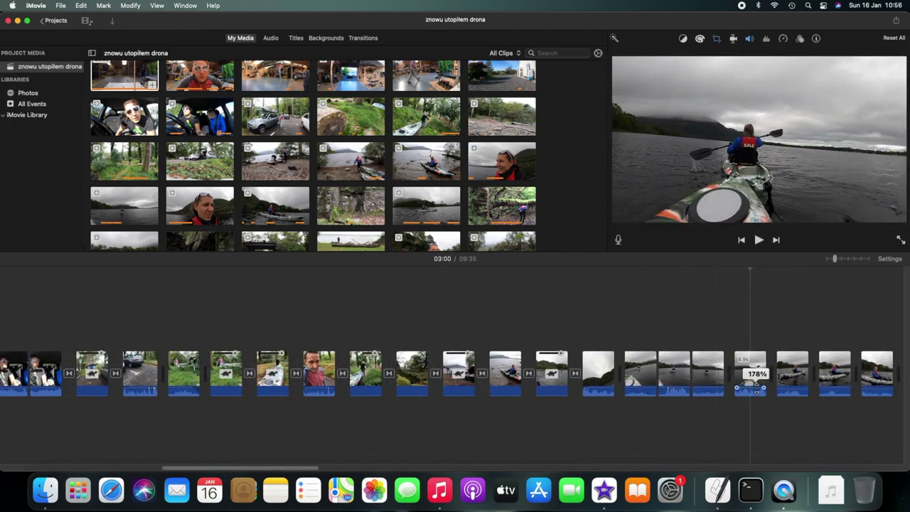
Set the volume of the kayak clip at about 03:19 to 282% and split the clip after it in two.
scroll(735, 398, right, 3)
scroll(724, 384, right, 3)
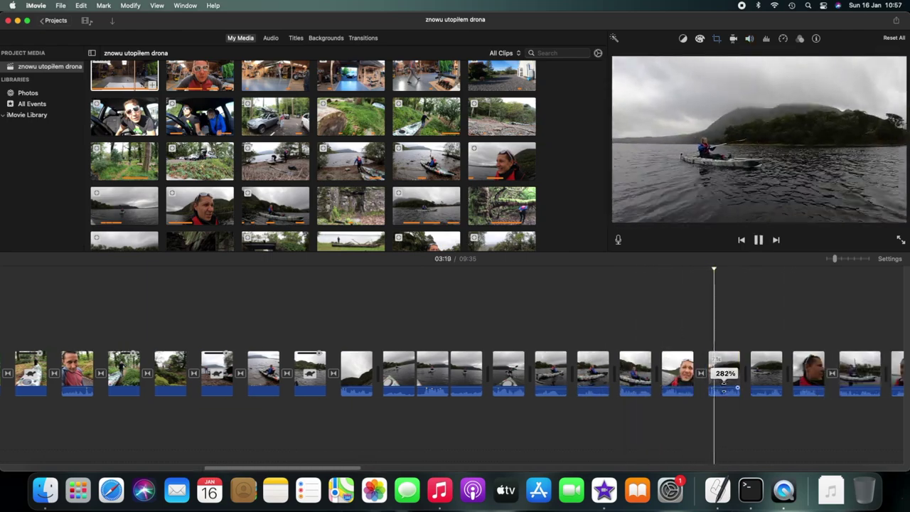
scroll(773, 335, right, 5)
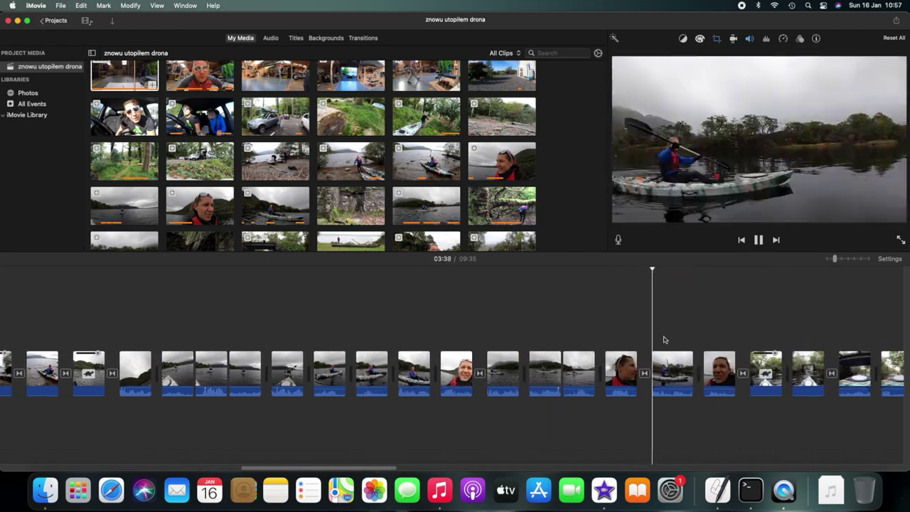
Split the tree-lined river clip into three parts, with the second cut at 04:09, and set the middle part's volume to 158%.
scroll(684, 334, right, 5)
key(space)
key(space)
scroll(565, 325, right, 4)
key(space)
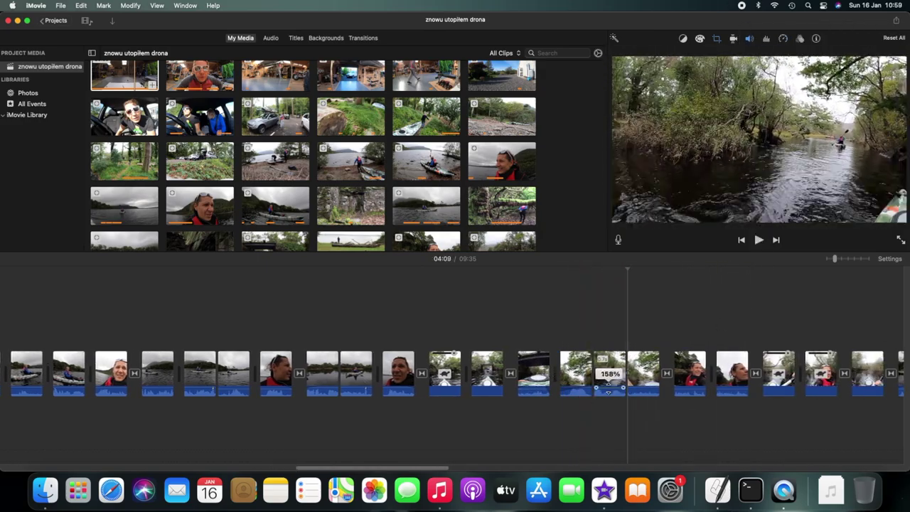
Set the volume of the kayak clip at about 04:39 to 178% and of the talking clips at about 05:50 and 06:53 to 158%.
scroll(691, 389, right, 5)
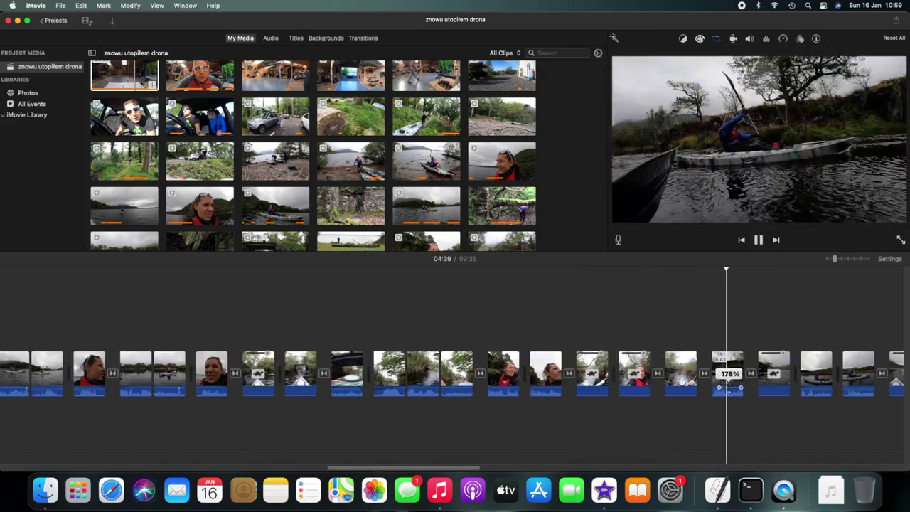
scroll(732, 362, right, 5)
scroll(716, 388, right, 10)
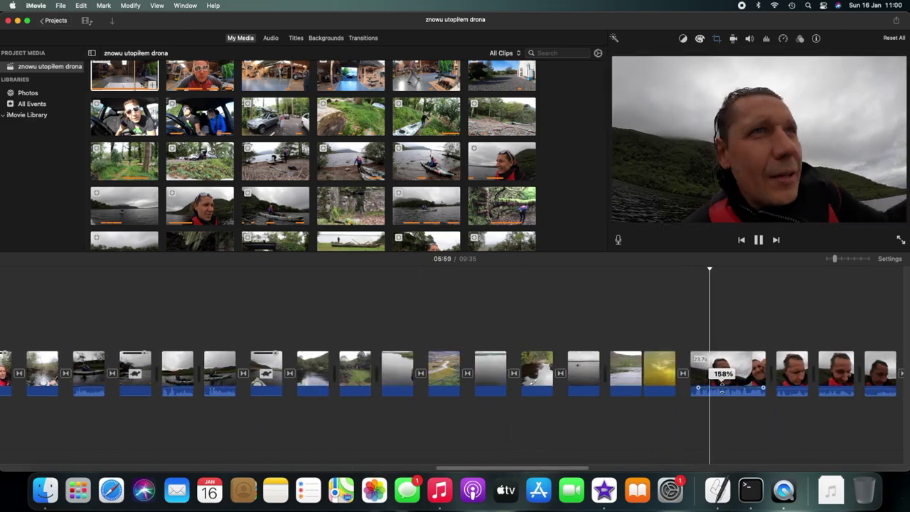
scroll(790, 356, right, 15)
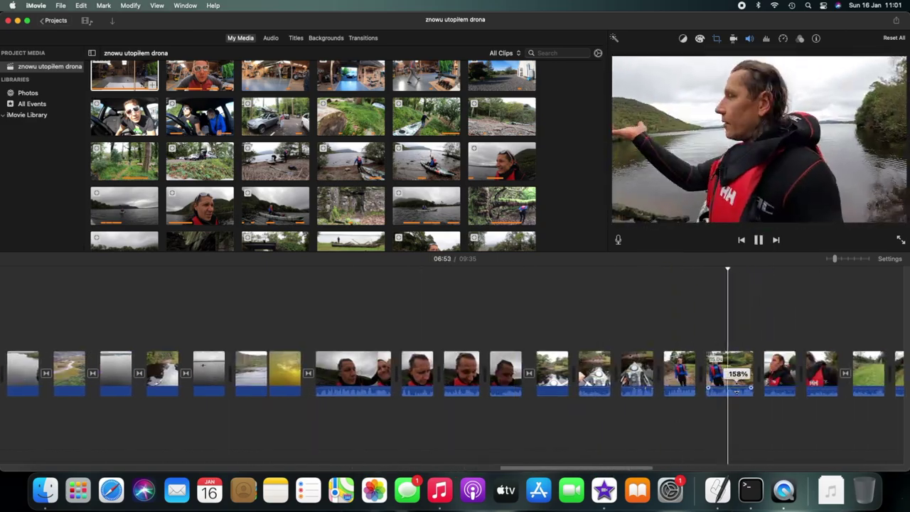
Listen to the clips from about 08:03 to 08:32 and set the separate audio under the bridge clip to 89%.
scroll(775, 411, right, 15)
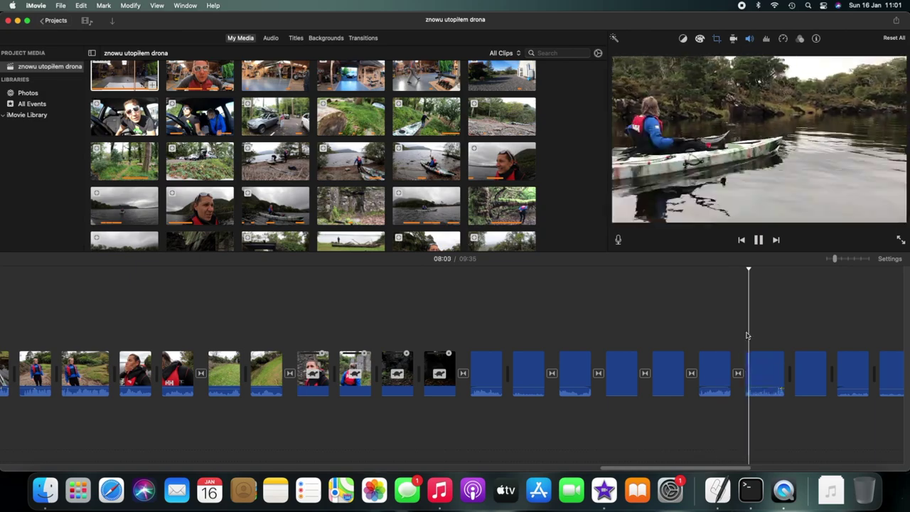
key(space)
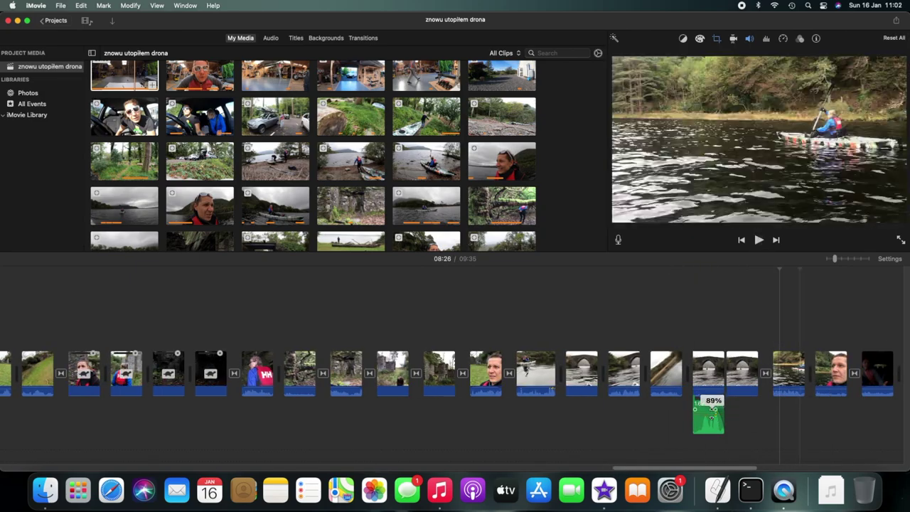
scroll(722, 384, right, 3)
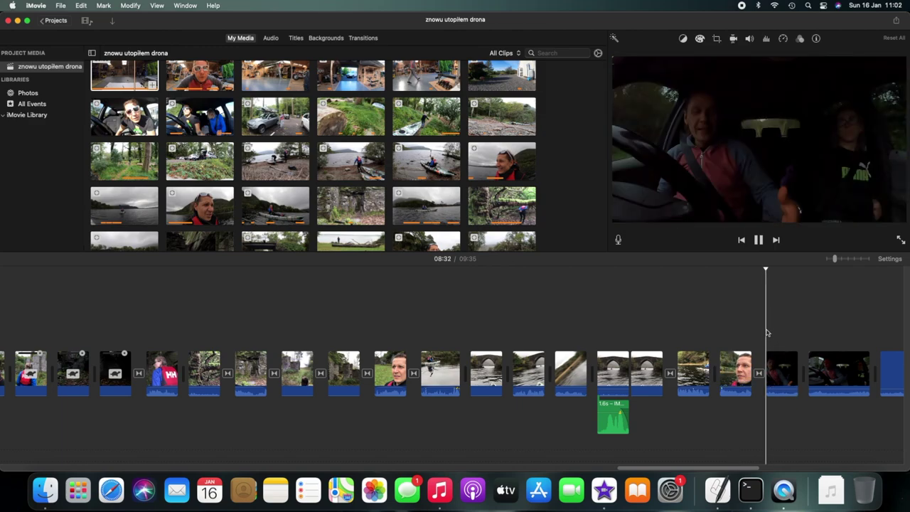
Listen to the car clips near the end of the timeline and set the volume of the last seven dark car clips to 200%.
scroll(782, 408, right, 4)
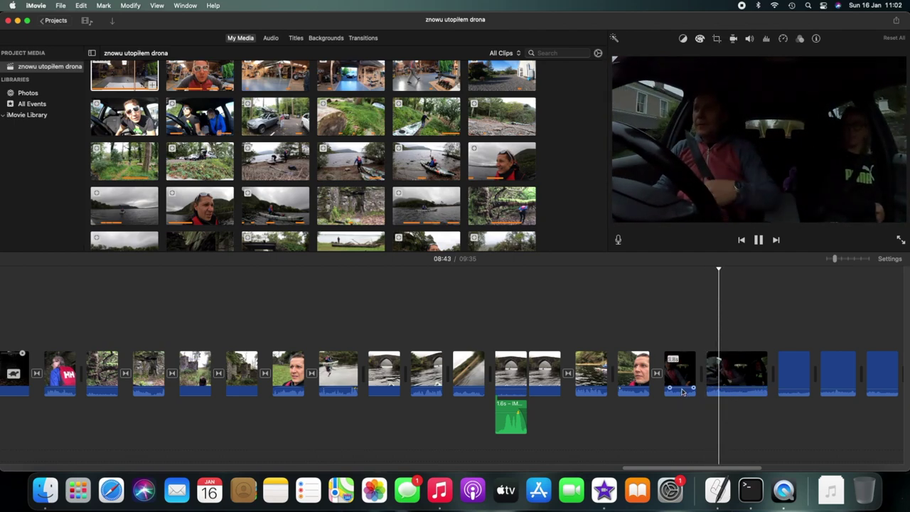
scroll(794, 422, right, 5)
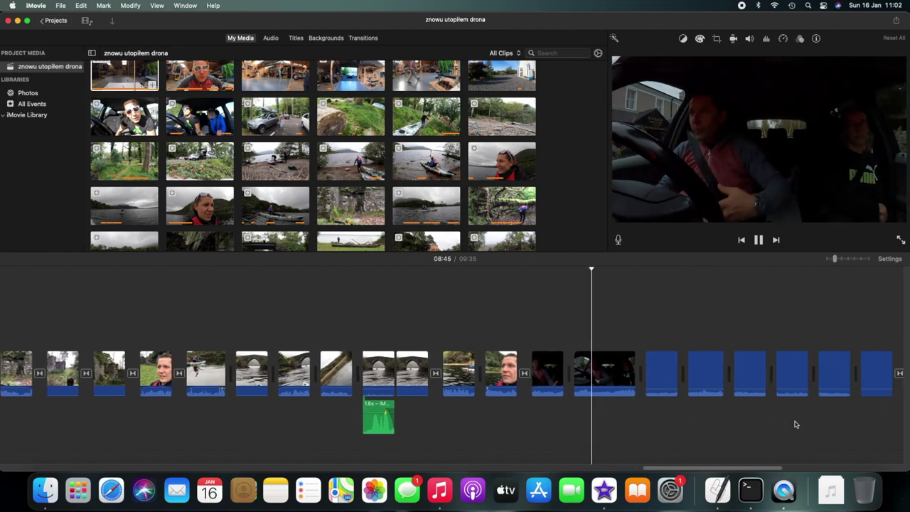
click(694, 375)
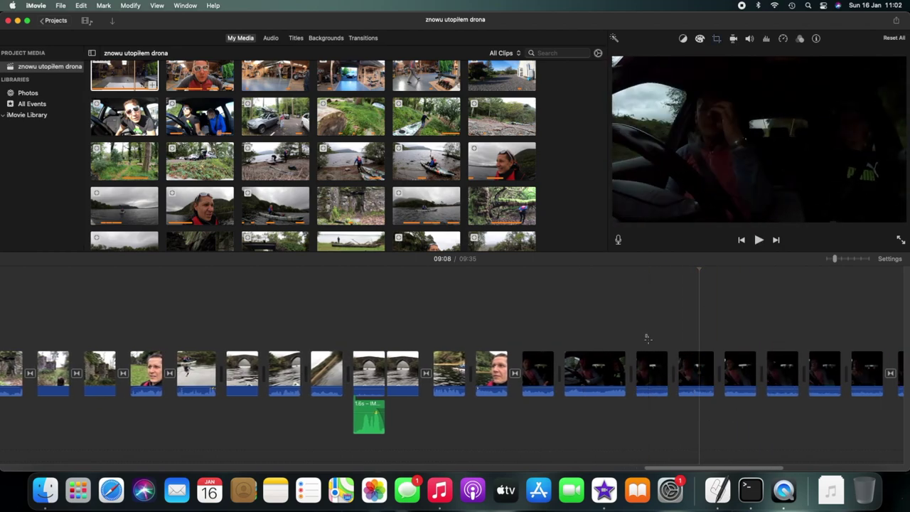
drag(645, 335, 871, 389)
scroll(711, 334, right, 5)
click(533, 334)
drag(526, 335, 795, 396)
click(749, 39)
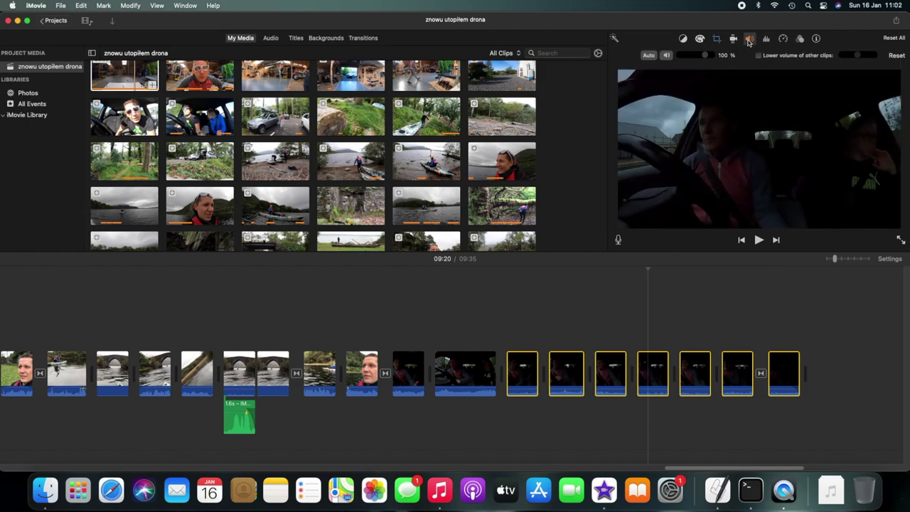
drag(705, 57, 702, 58)
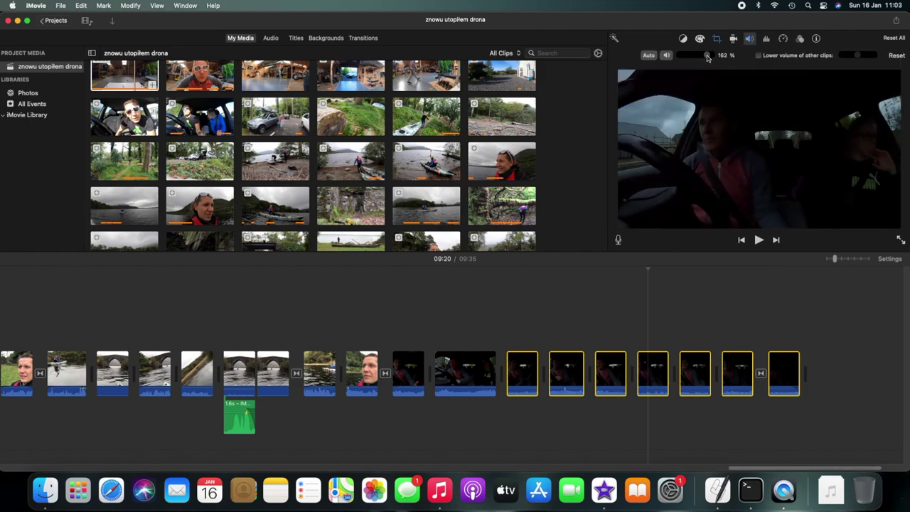
key(space)
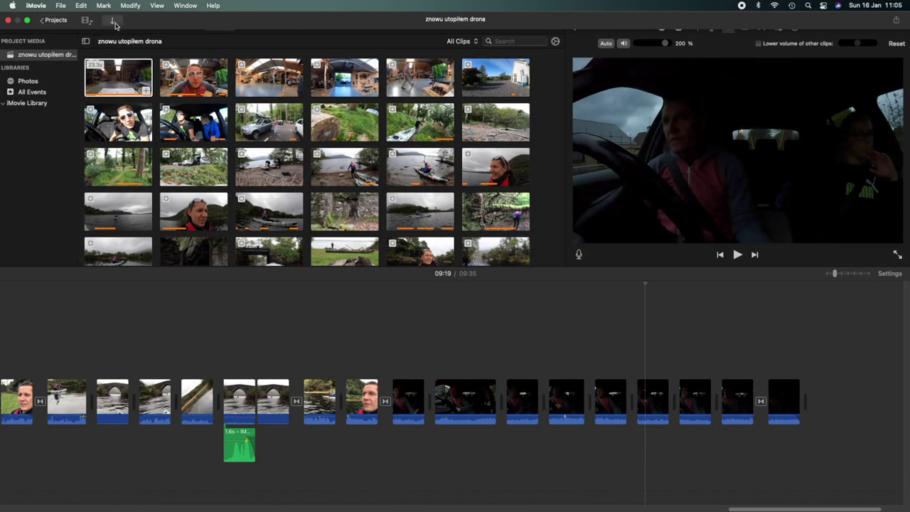
Start a media import and browse to the logos folder inside the różne folder on the Data drive.
click(113, 22)
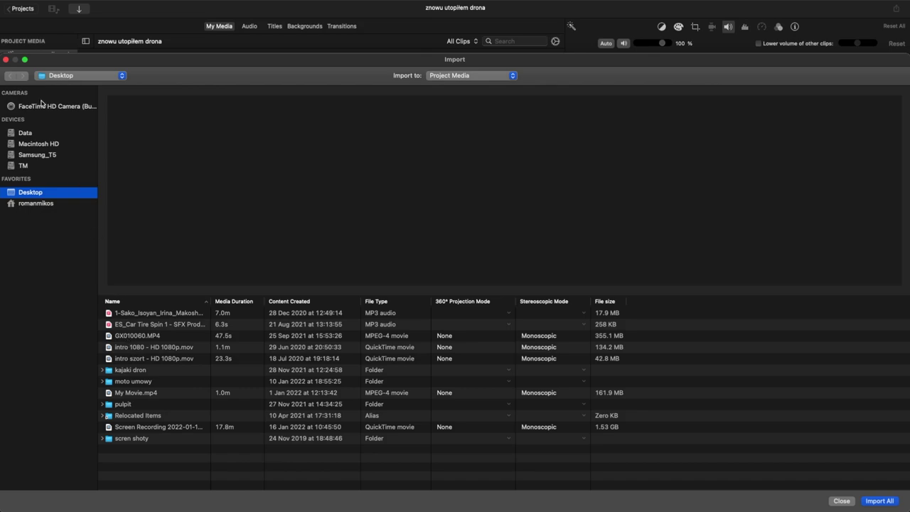
click(31, 135)
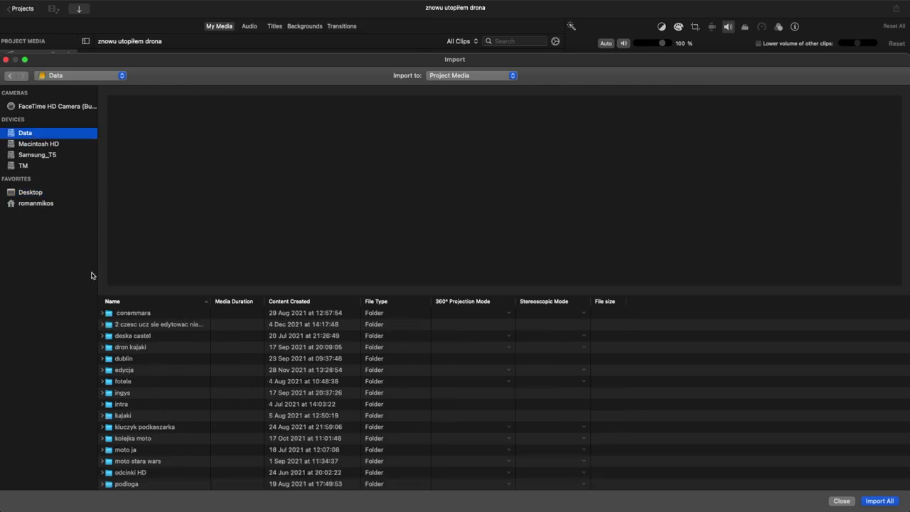
scroll(120, 377, down, 4)
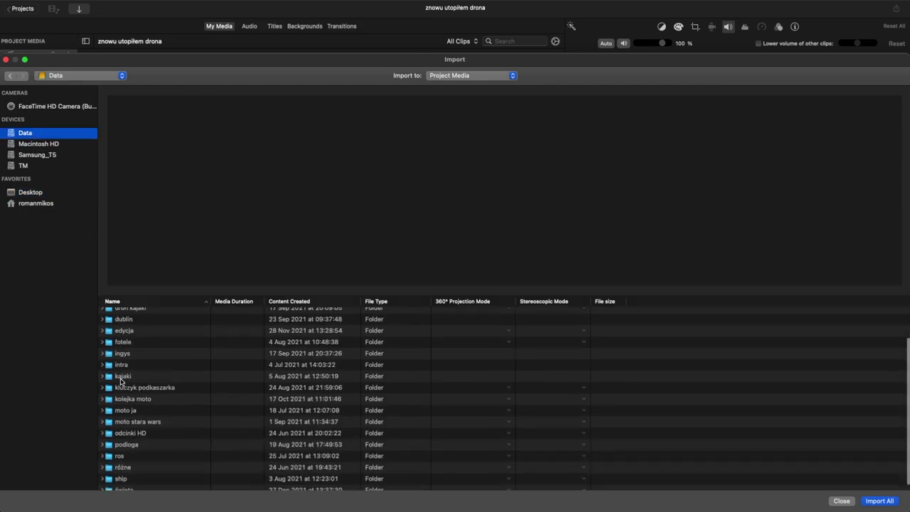
double_click(121, 470)
click(121, 467)
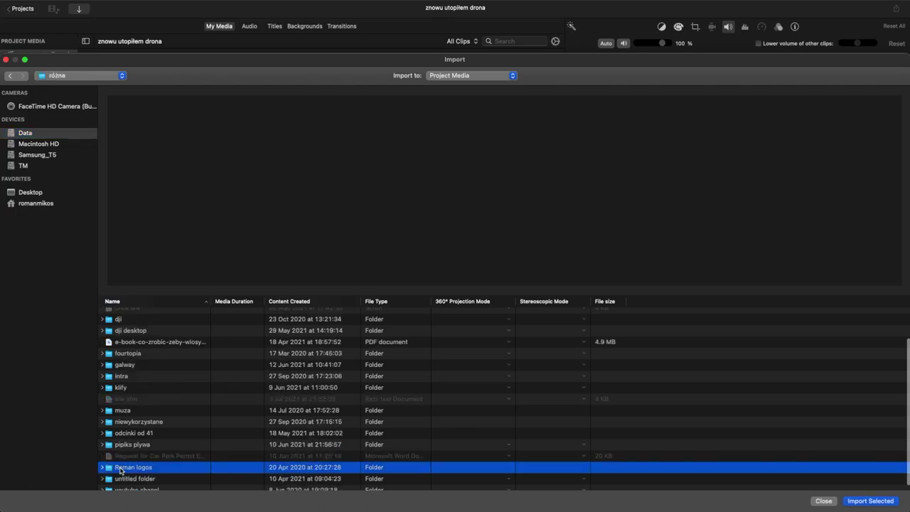
scroll(163, 421, down, 1)
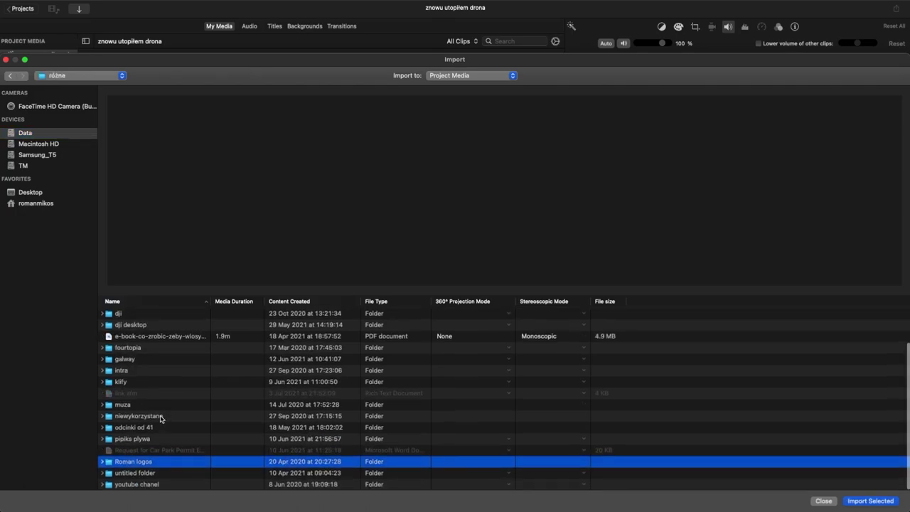
double_click(146, 462)
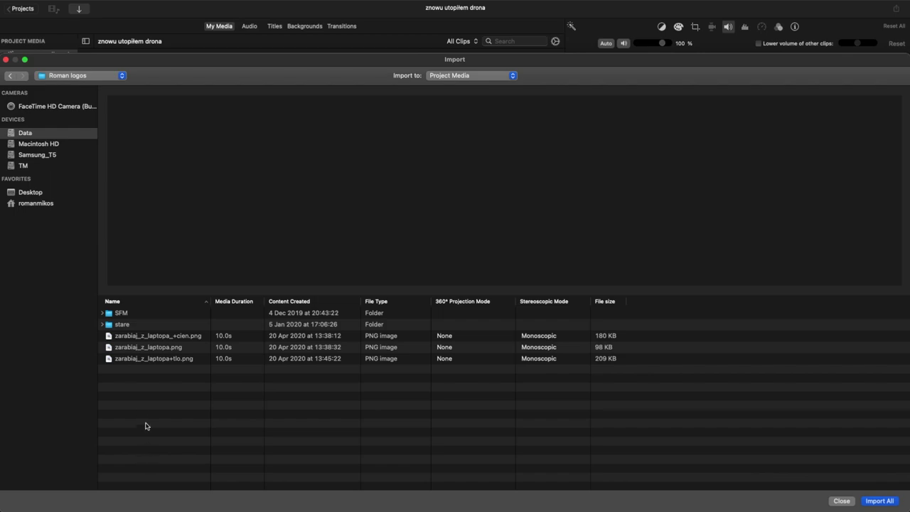
Import the logo image zarabiaj_z_laptopa+tlo.png into the project media.
click(143, 349)
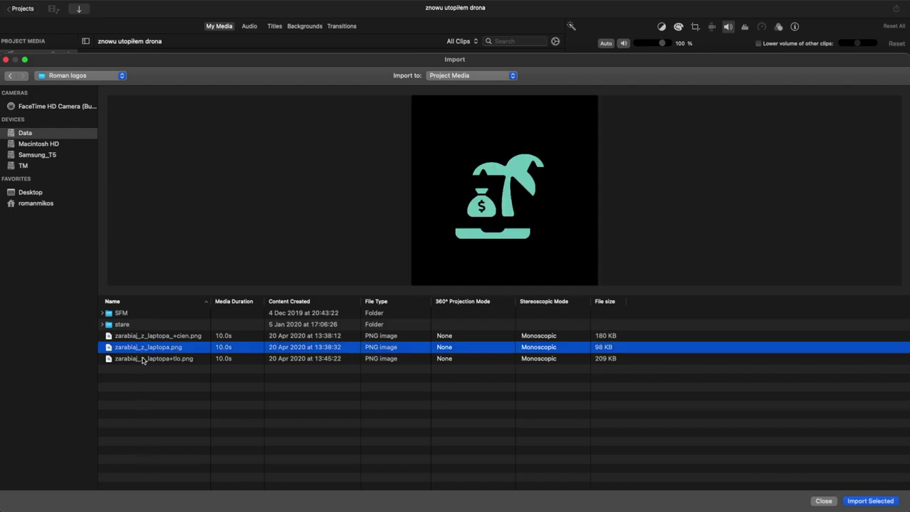
click(143, 359)
click(873, 501)
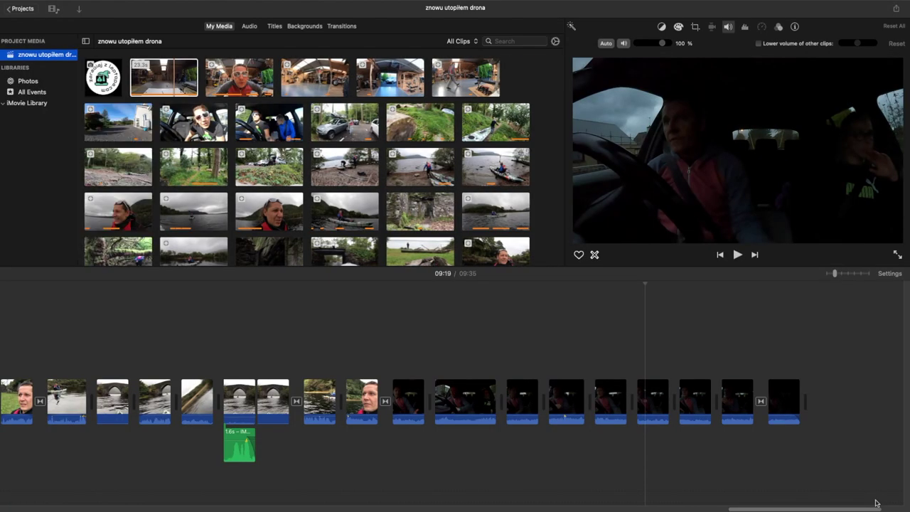
Append the round logo to the end of the timeline and give it a Ken Burns zoom-out from its centre to the full image.
drag(112, 88, 820, 402)
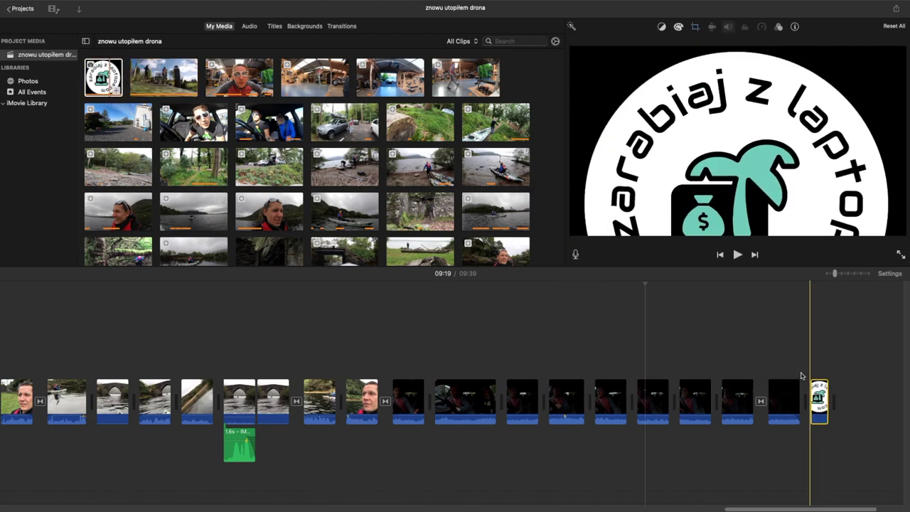
click(822, 402)
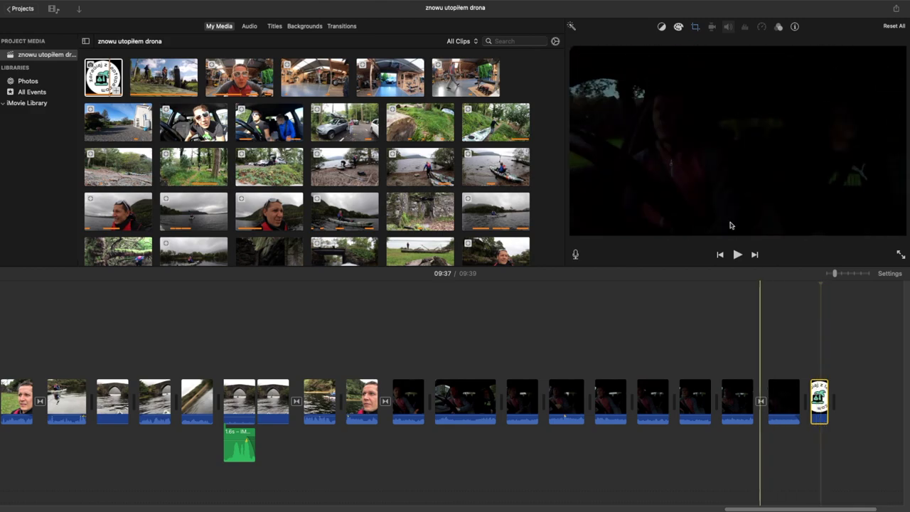
click(696, 27)
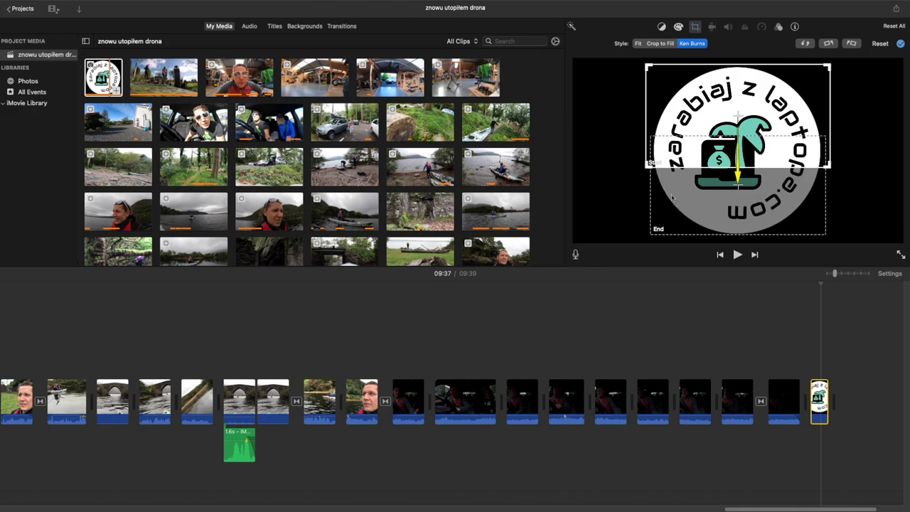
drag(646, 165, 636, 226)
drag(730, 137, 740, 151)
click(702, 218)
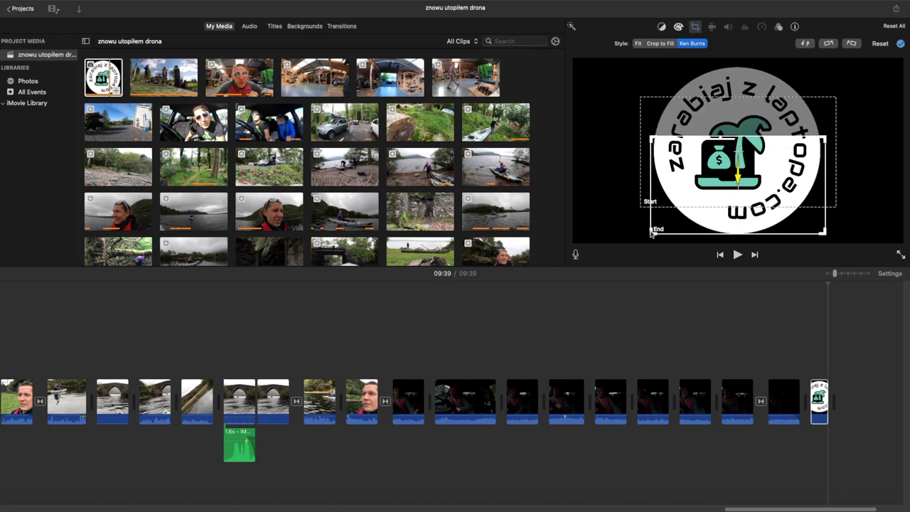
drag(645, 236, 299, 367)
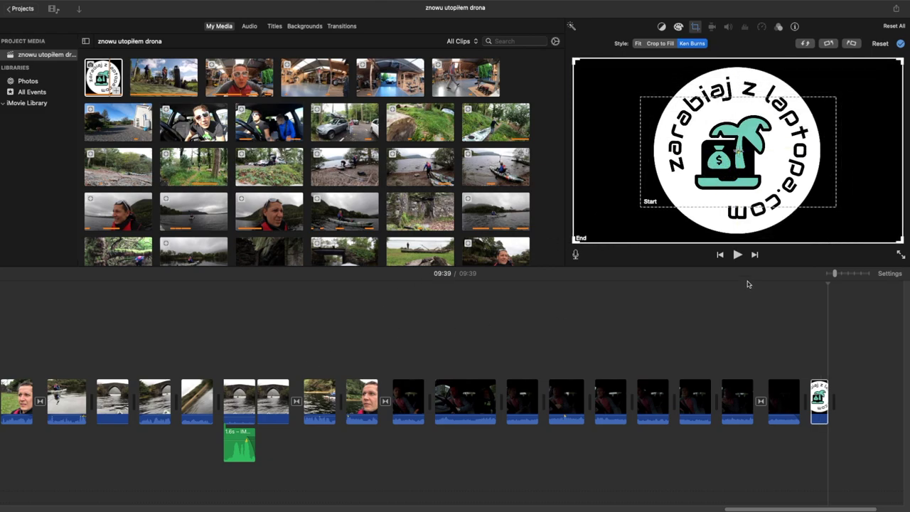
click(738, 254)
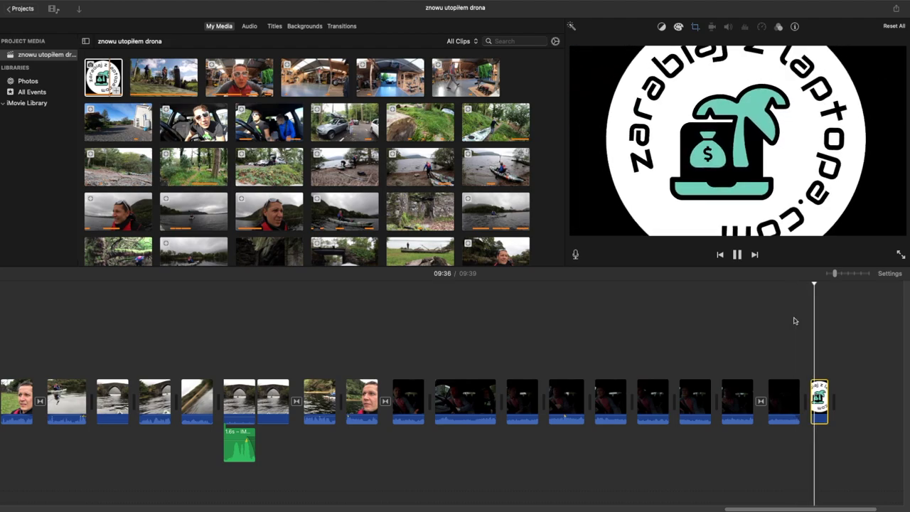
key(space)
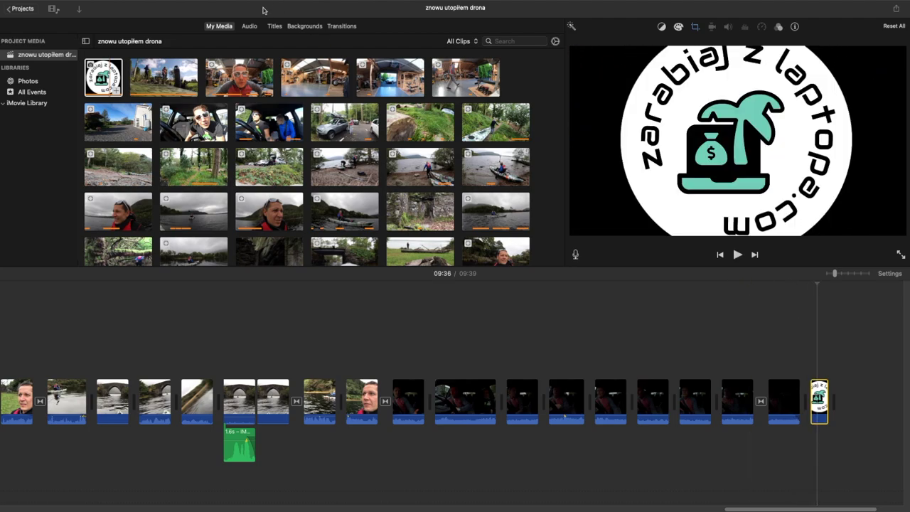
Add the Bottle Cork sound effect under the logo clip at the end of the timeline and play it.
click(250, 26)
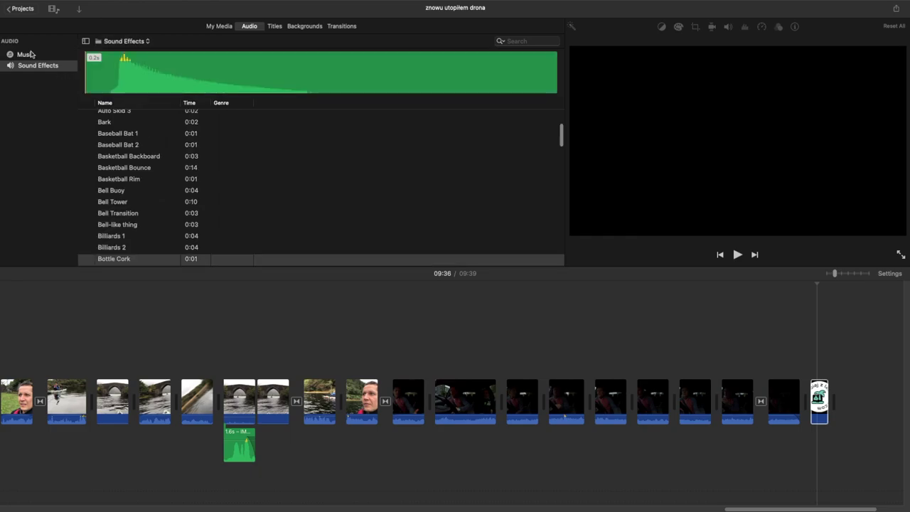
click(107, 259)
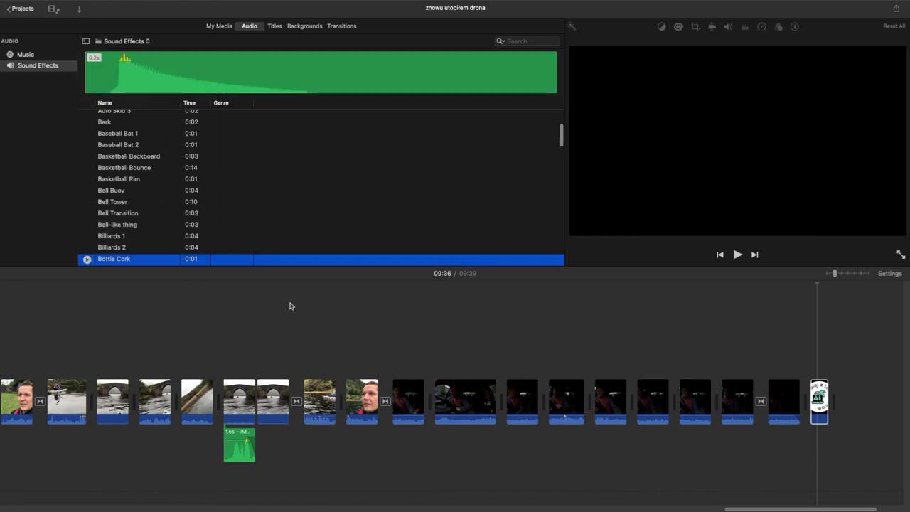
drag(660, 432, 811, 461)
key(space)
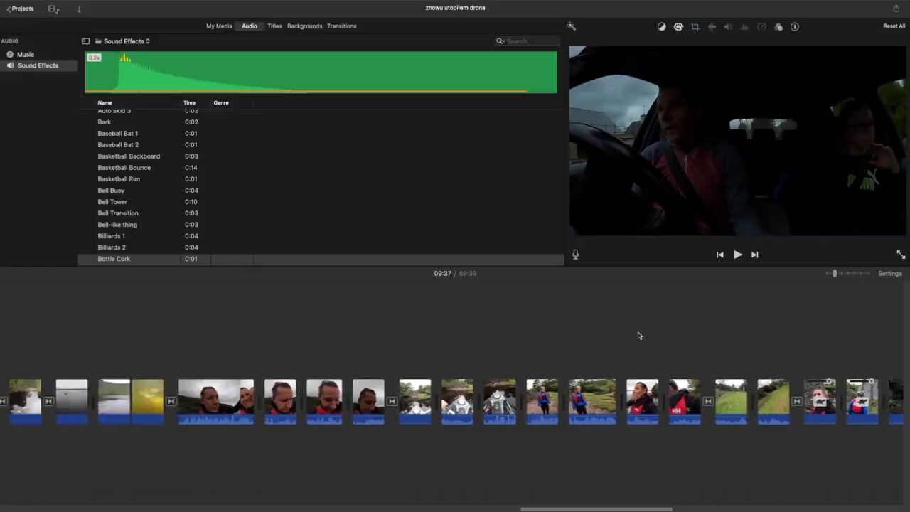
Insert a Line title before the first clip at the start of the timeline.
scroll(637, 335, left, 15)
scroll(638, 335, left, 2)
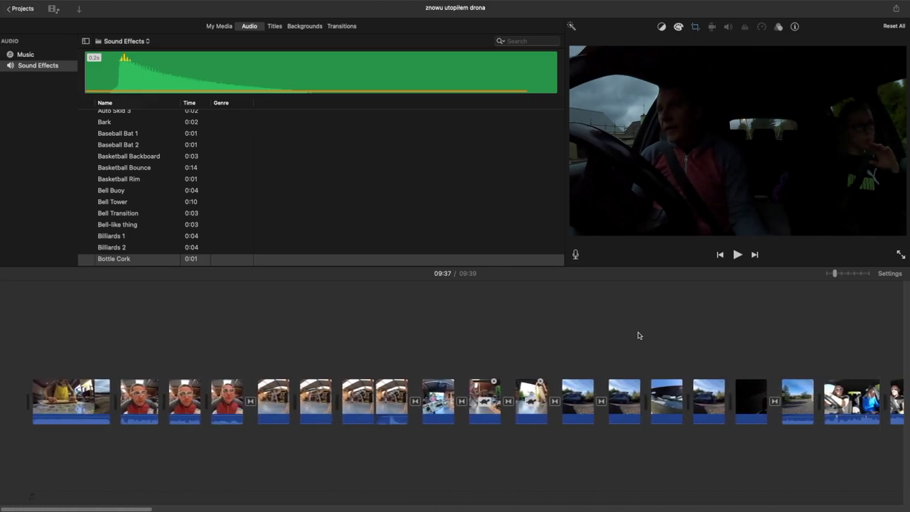
click(275, 27)
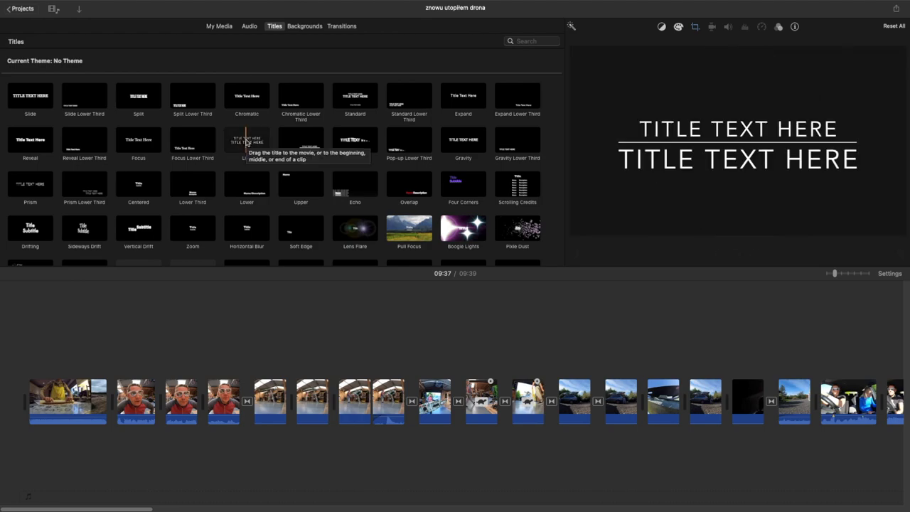
drag(247, 142, 41, 403)
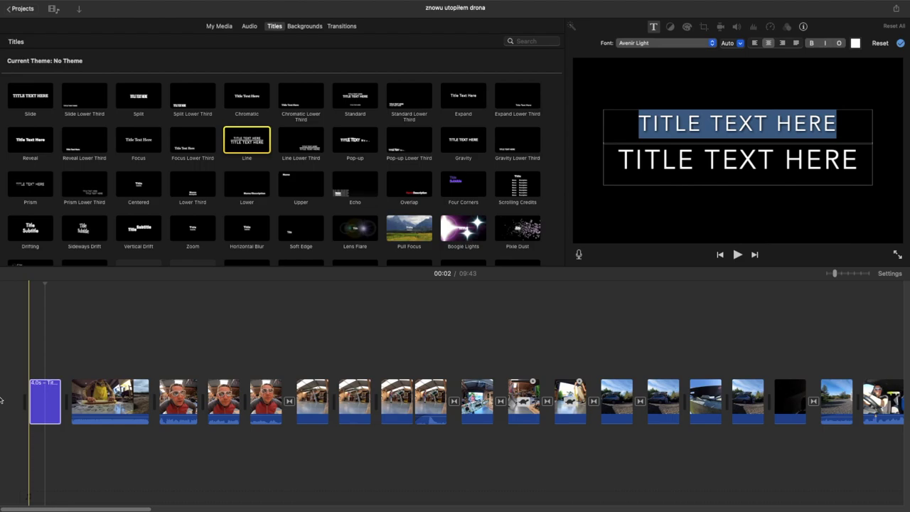
Set the opening title's first line to "UCZ SIĘ EDYTOWAĆ" and play the project from its start.
text(UCZ)
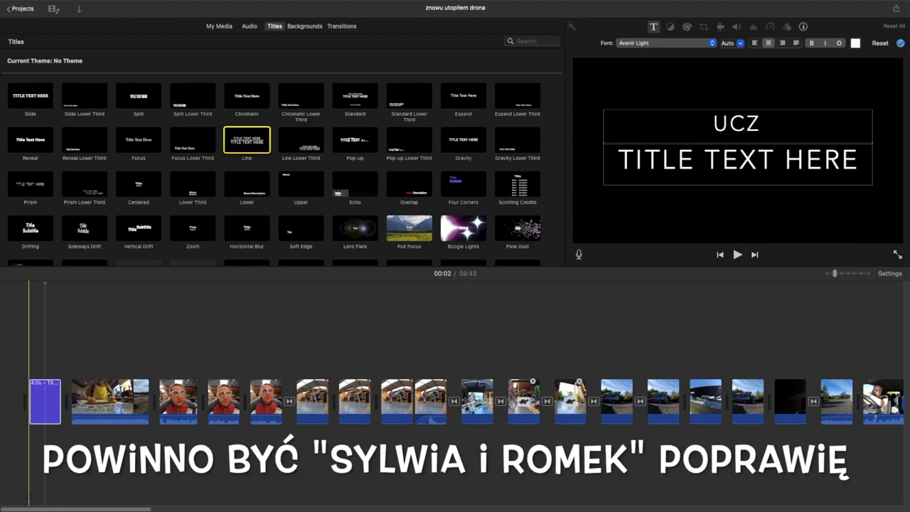
text( SIE)
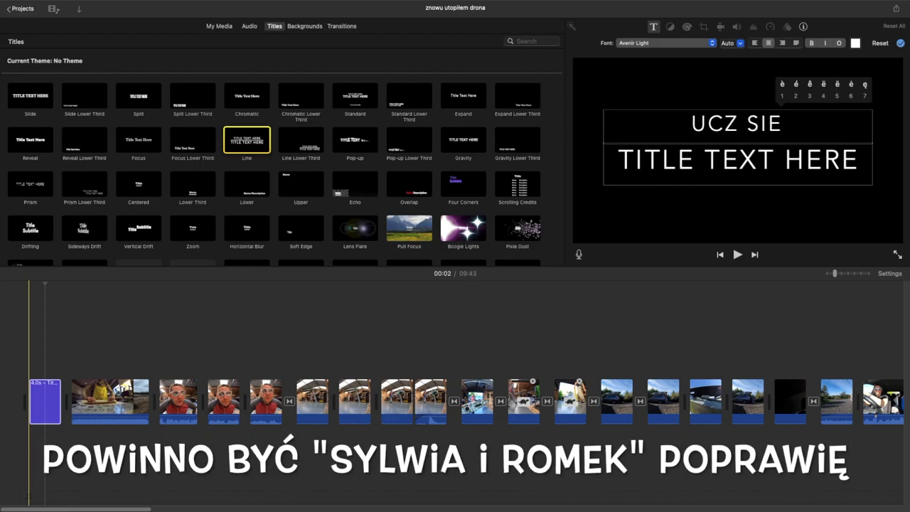
text(7 EDYTO)
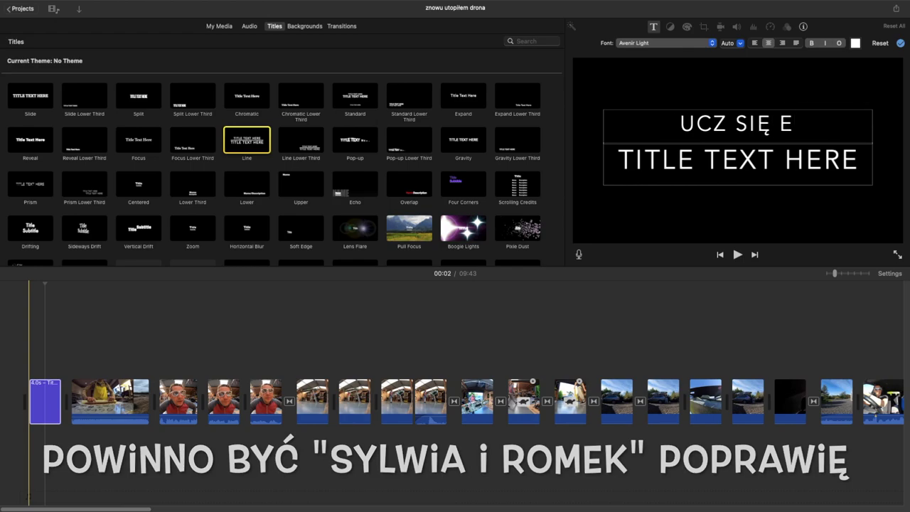
text(WAĆ)
key(space)
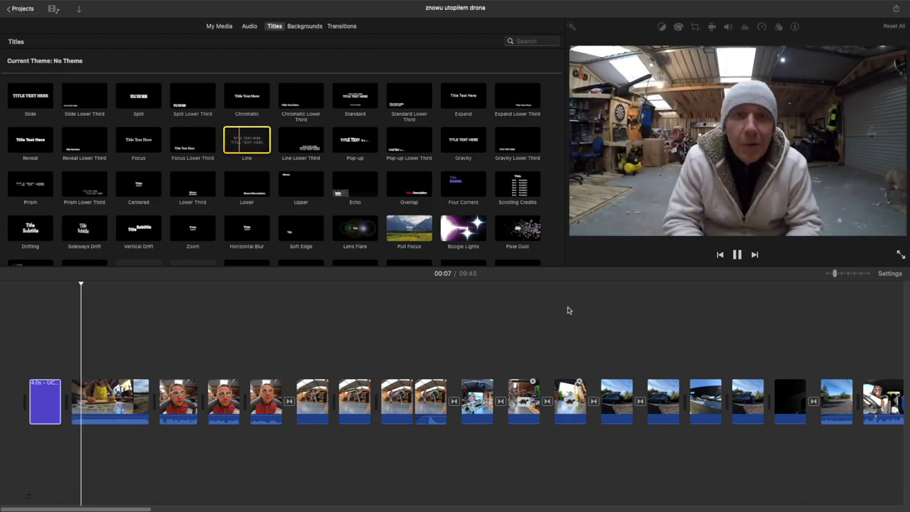
click(558, 315)
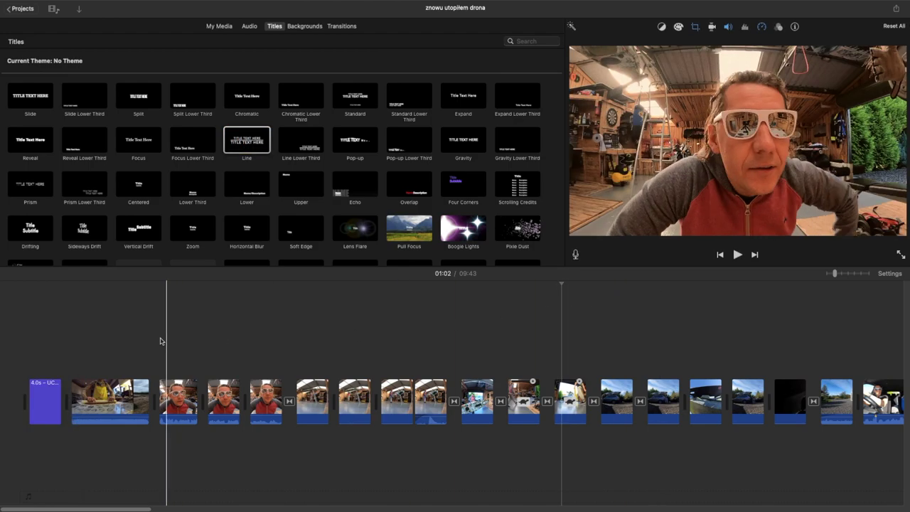
click(57, 353)
click(17, 354)
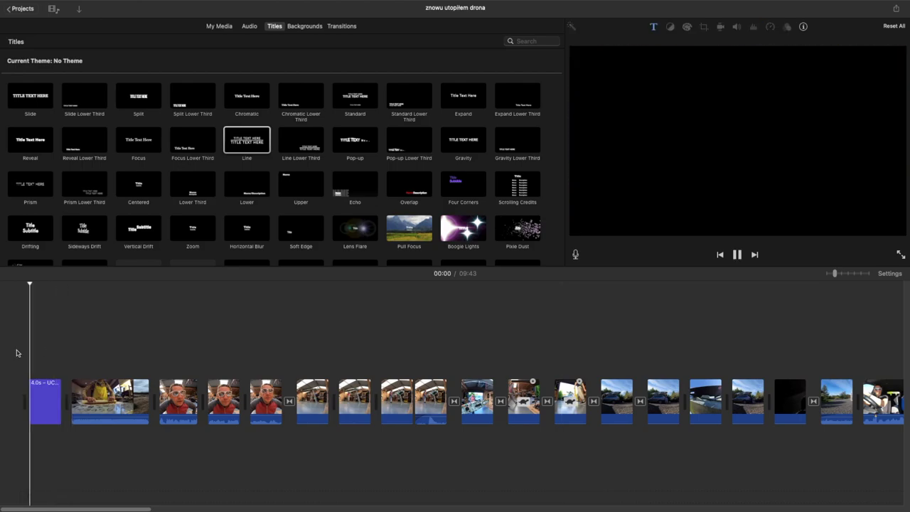
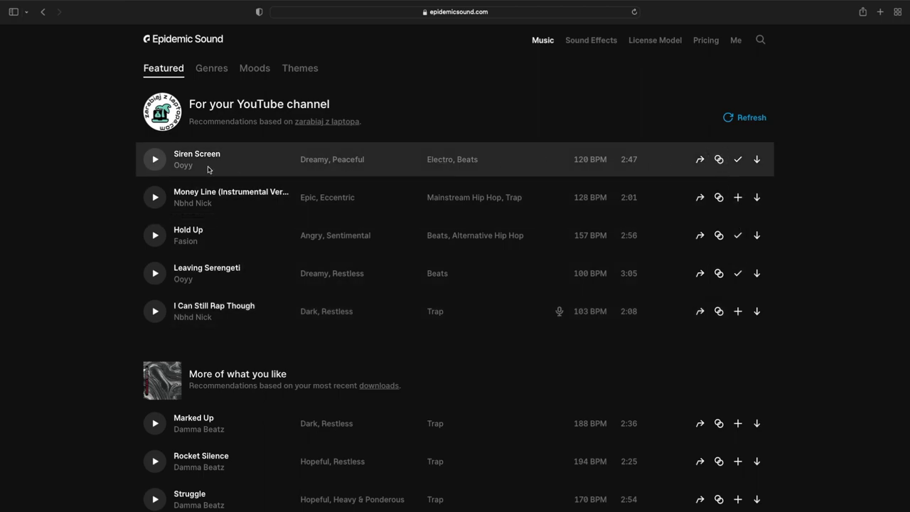
Preview Siren Screen and Money Line (Instrumental Version) from partway through each track, raising the system volume.
click(155, 160)
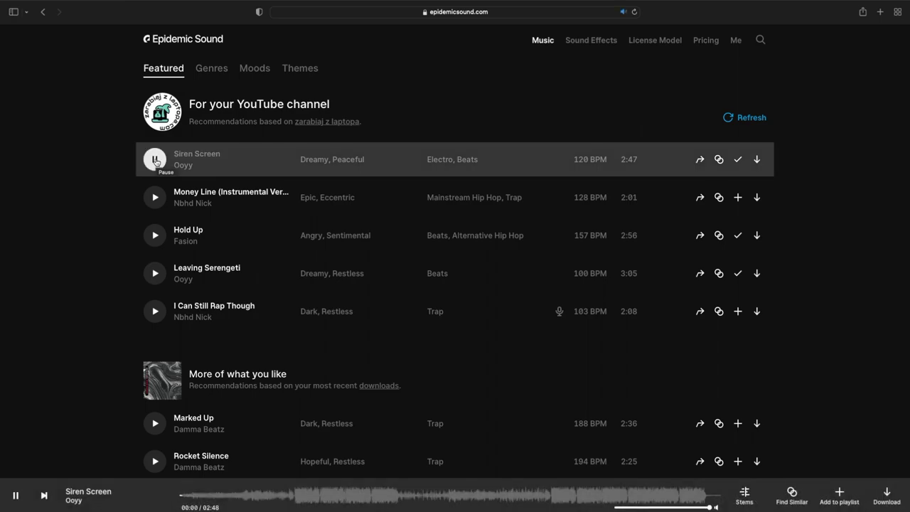
click(331, 494)
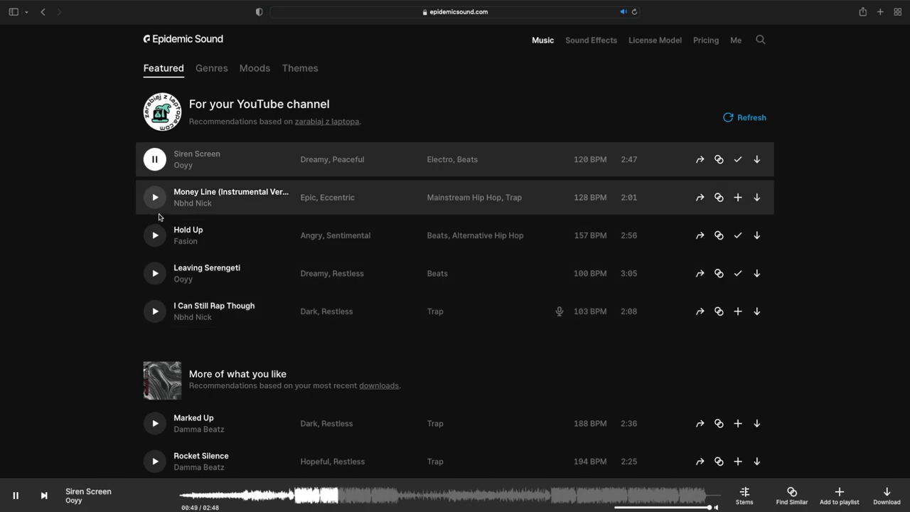
key(XF86AudioRaiseVolume)
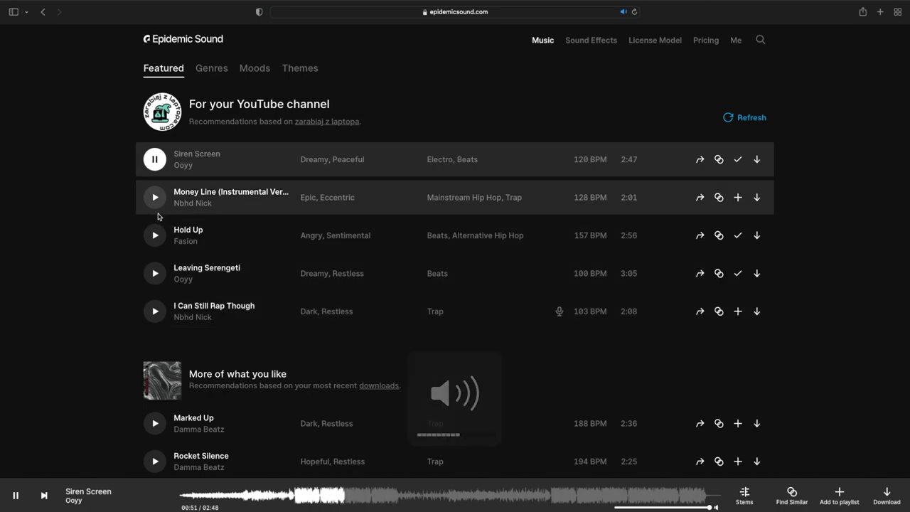
click(156, 199)
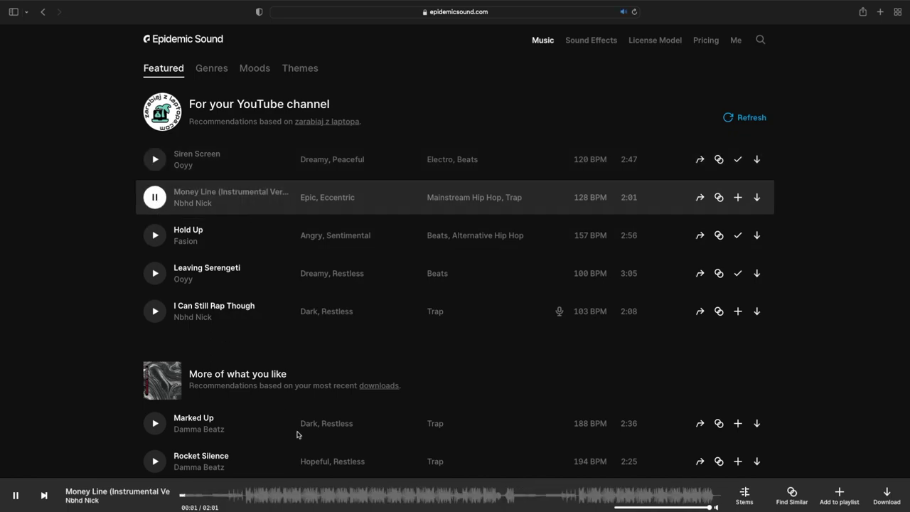
click(334, 497)
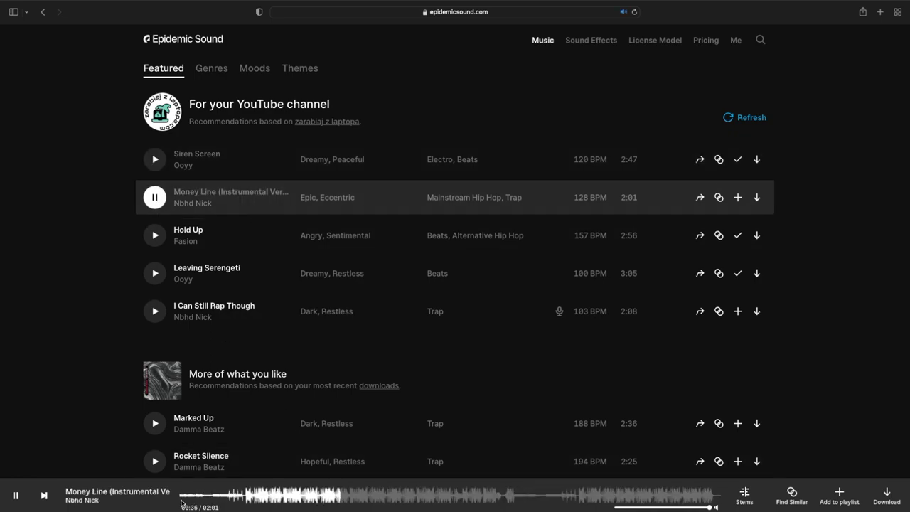
key(space)
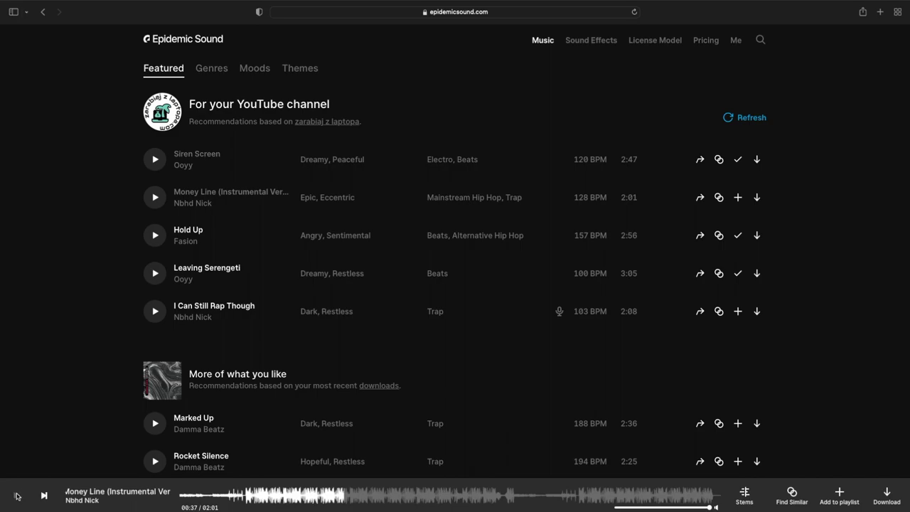
click(16, 496)
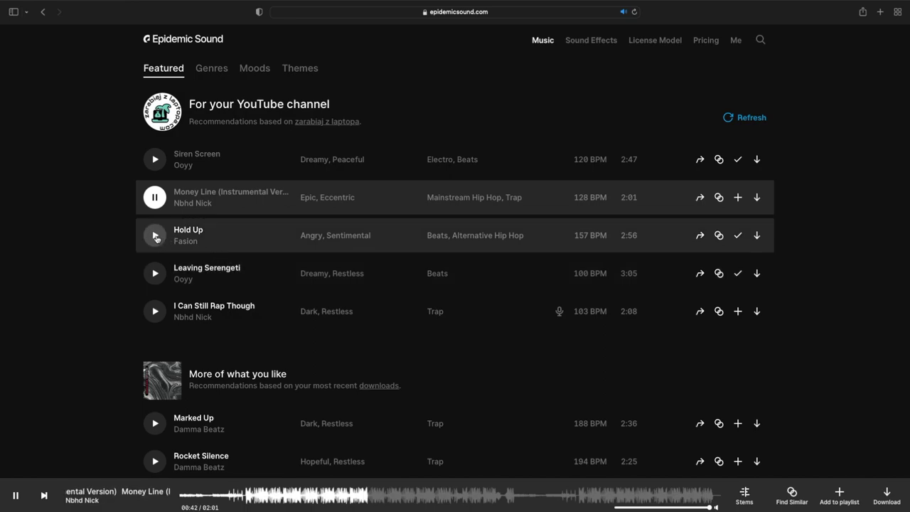
Preview the recommended tracks Hold Up, Leaving Serengeti and I Can Still Rap Though, and stop playback.
click(155, 235)
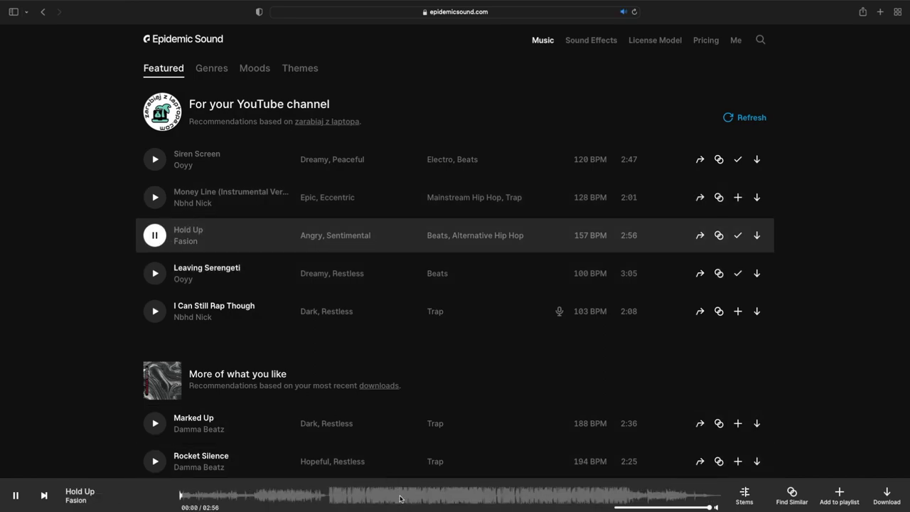
click(400, 498)
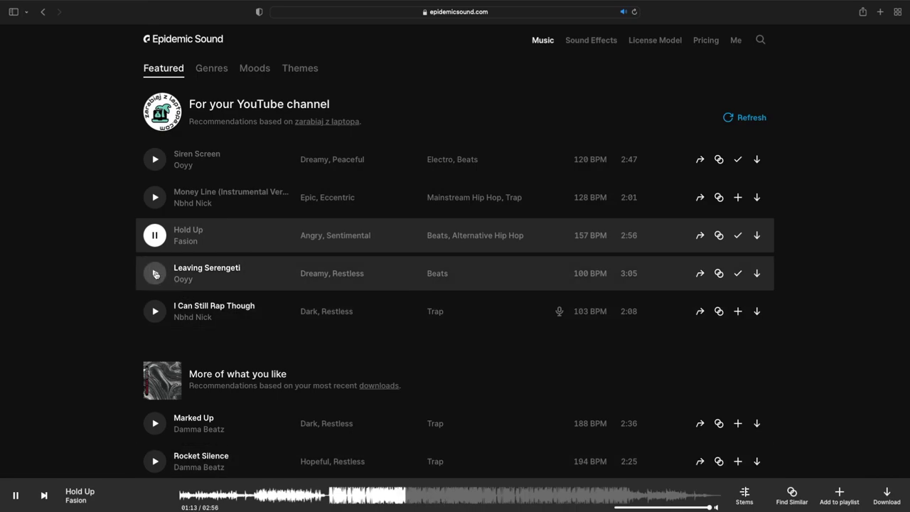
click(155, 274)
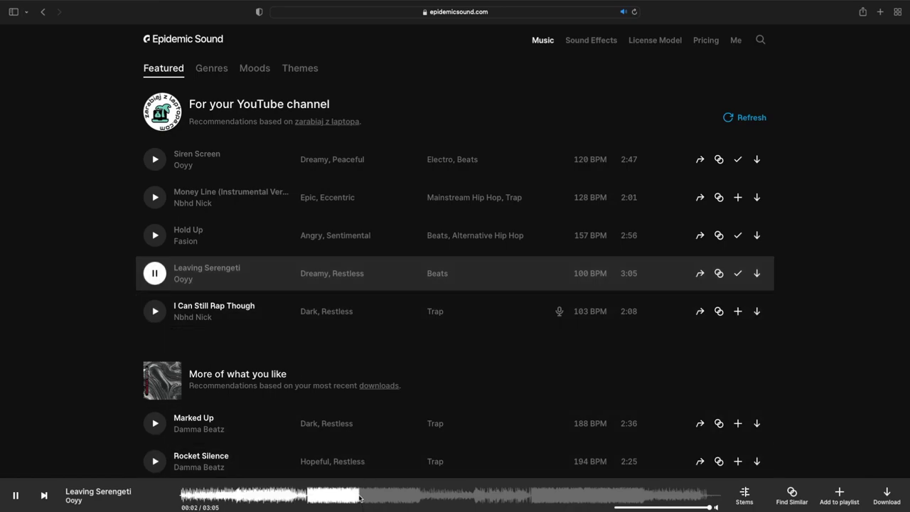
click(155, 310)
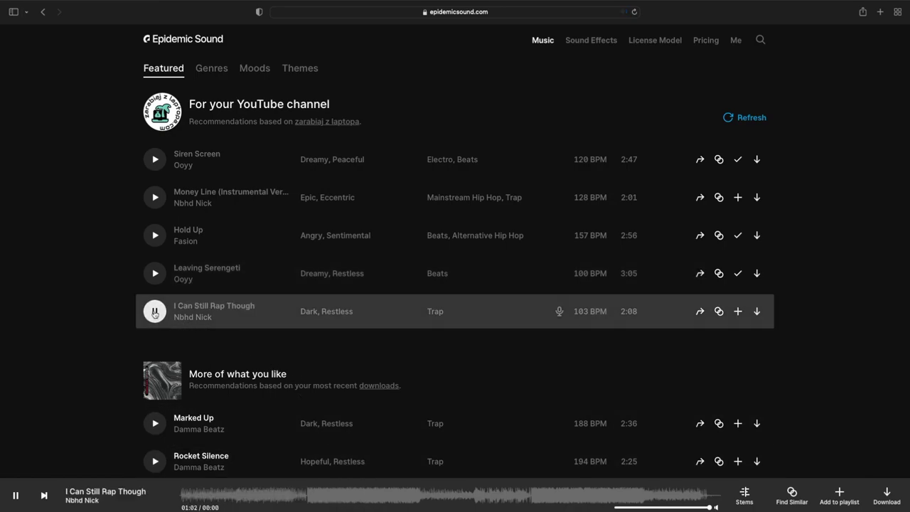
click(418, 499)
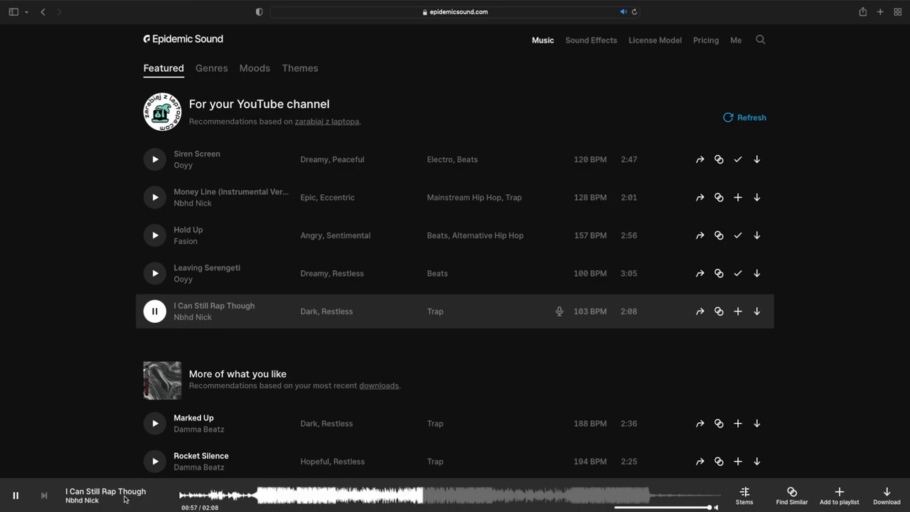
click(15, 496)
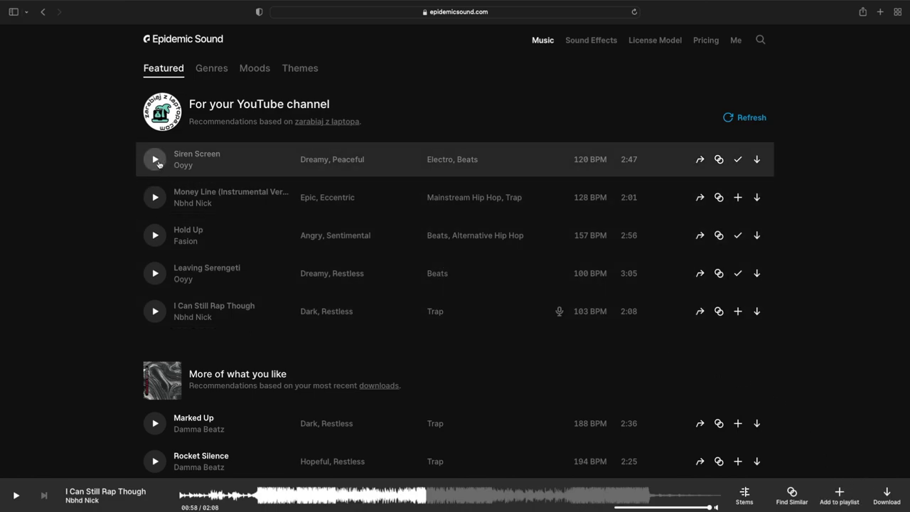
Listen again to louder passages of Siren Screen and Money Line (Instrumental Version) to compare them, and pause playback.
click(155, 161)
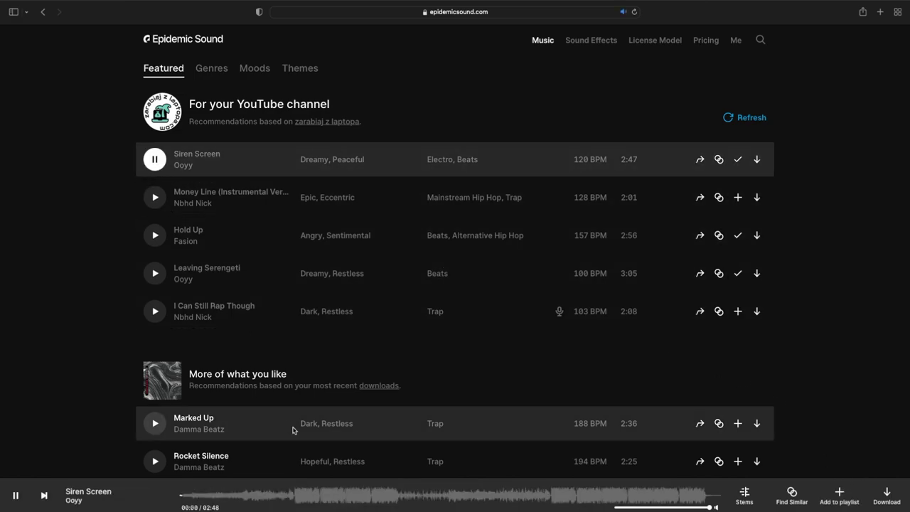
click(317, 497)
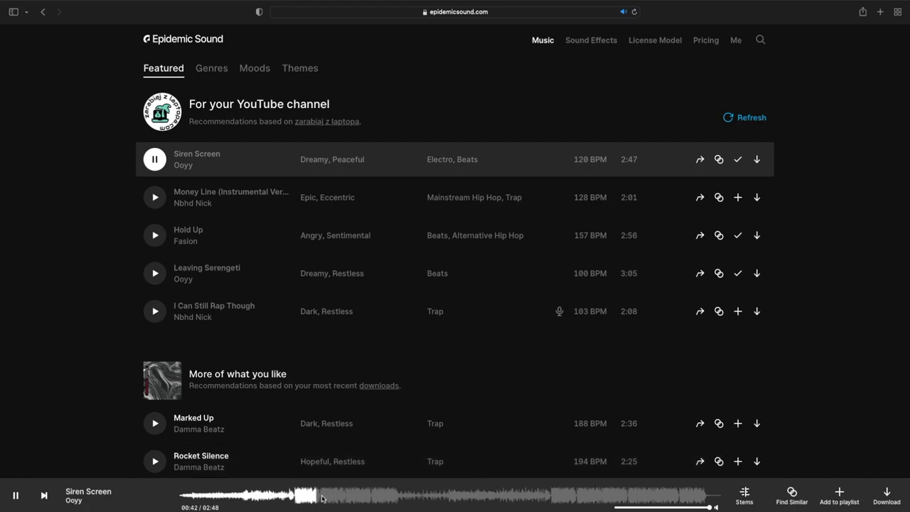
click(155, 198)
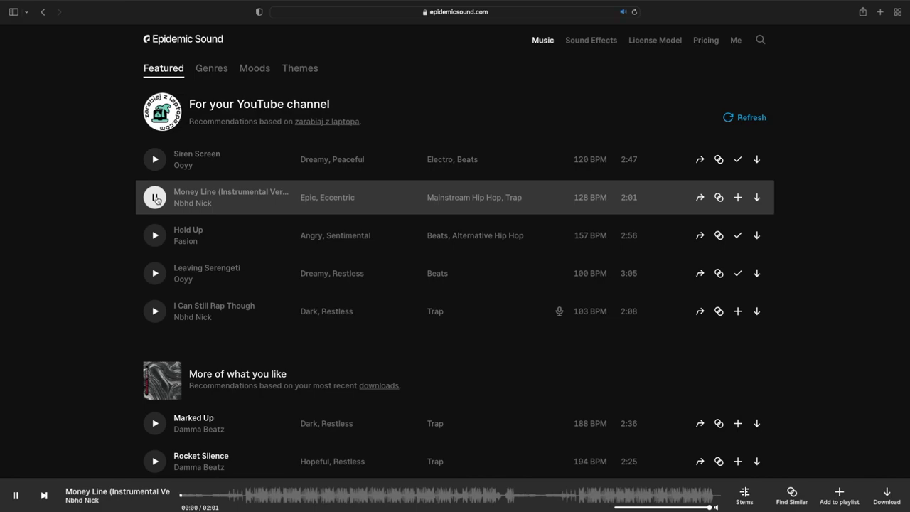
click(310, 492)
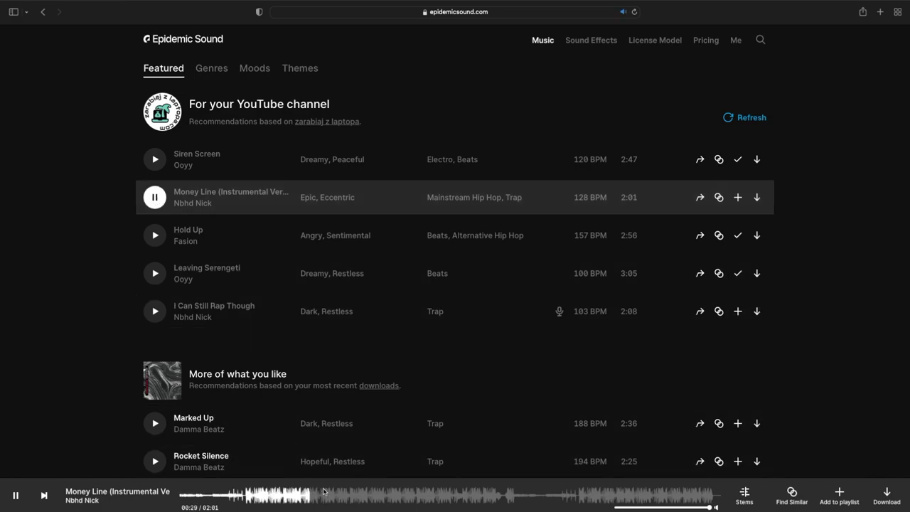
click(362, 494)
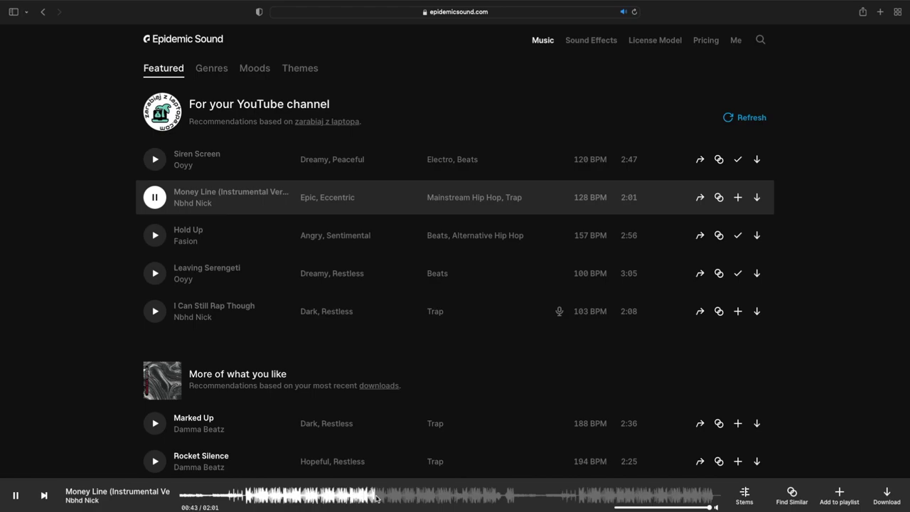
key(space)
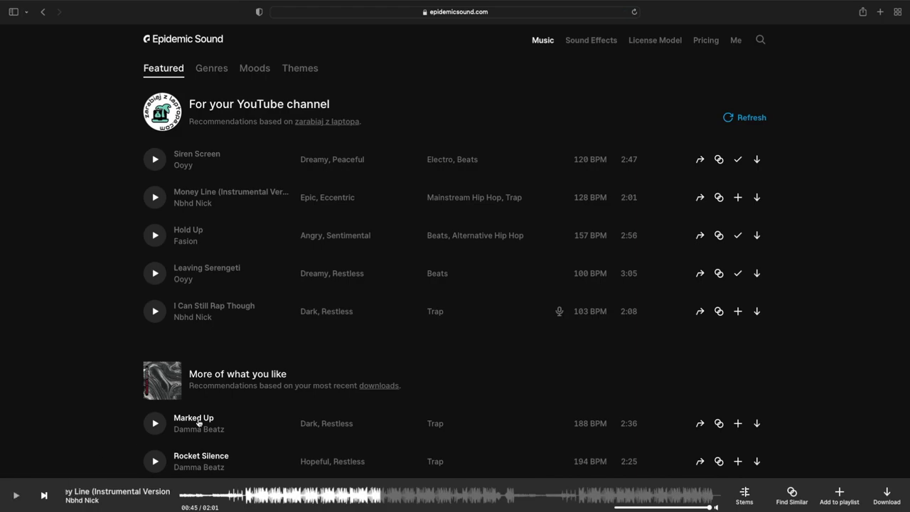
Add Money Line (Instrumental Version) to a new playlist named "ucz się".
click(841, 496)
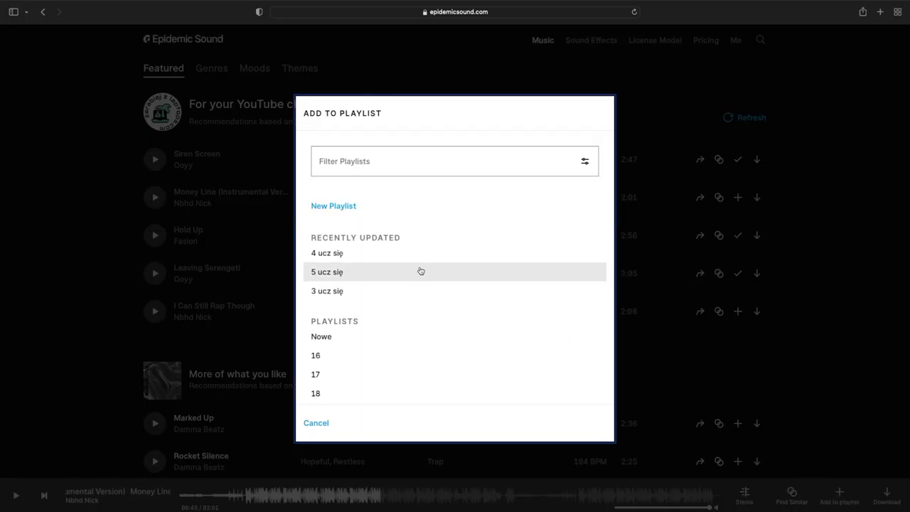
click(340, 208)
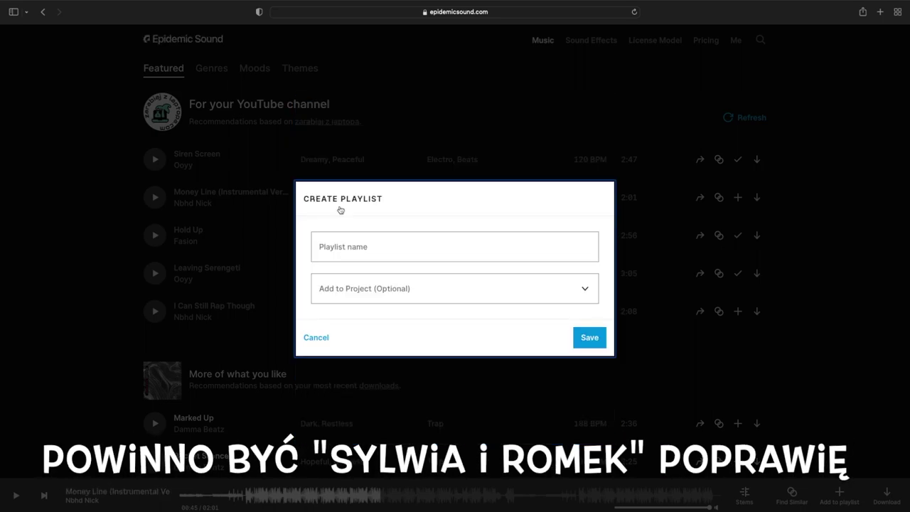
click(369, 248)
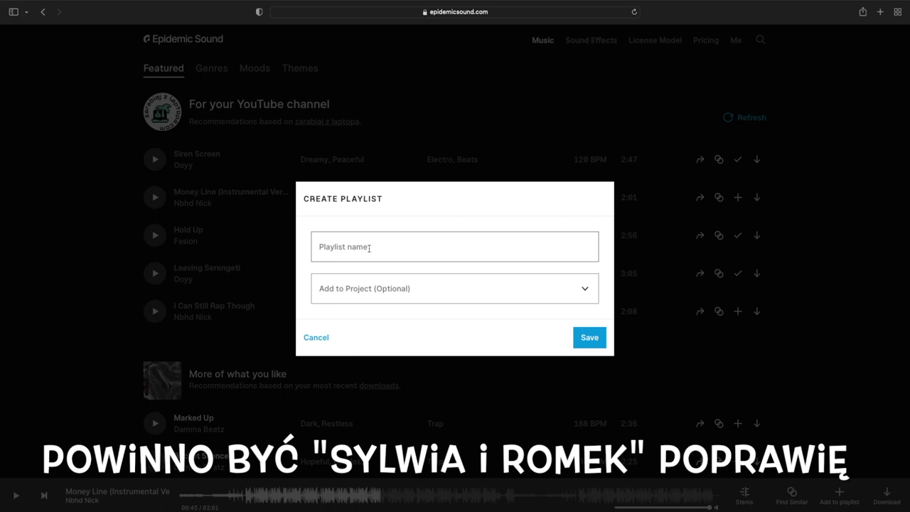
text(u)
text(cz sie)
text(7)
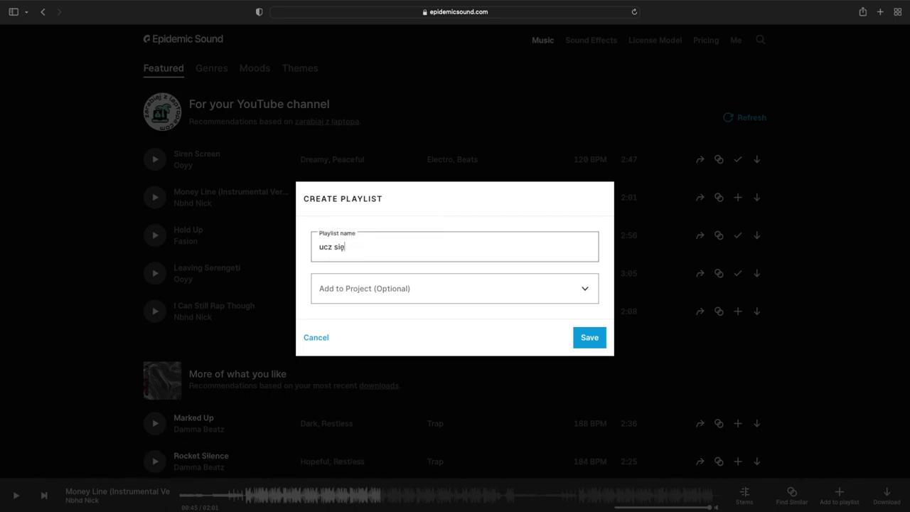
click(590, 337)
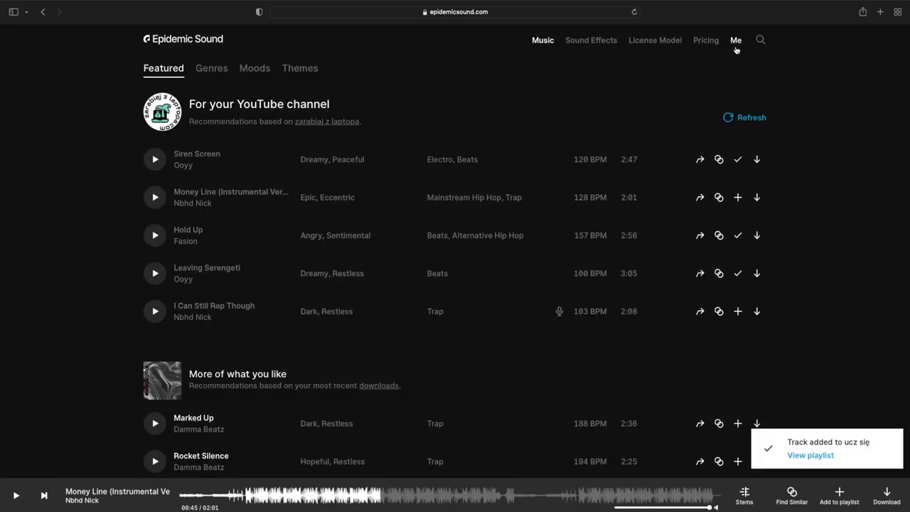
Open the "ucz się" playlist from the account's list of playlists.
click(736, 40)
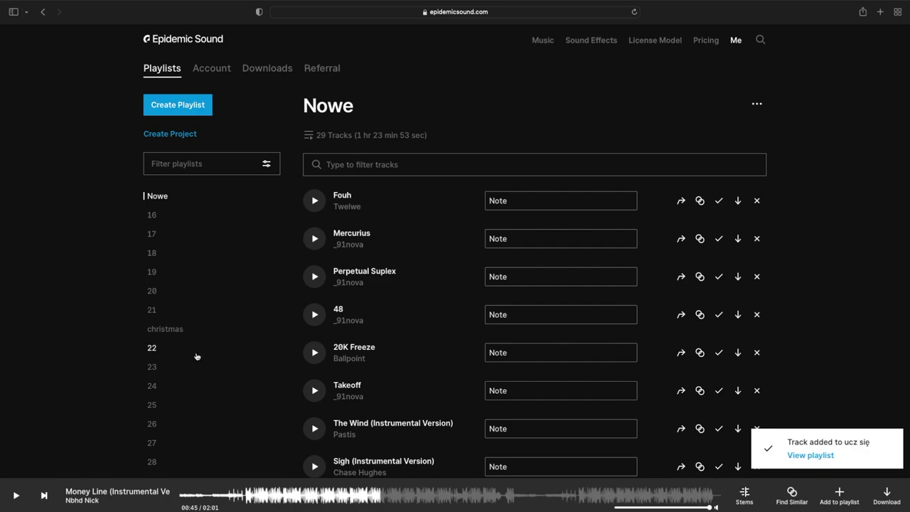
scroll(197, 328, down, 2)
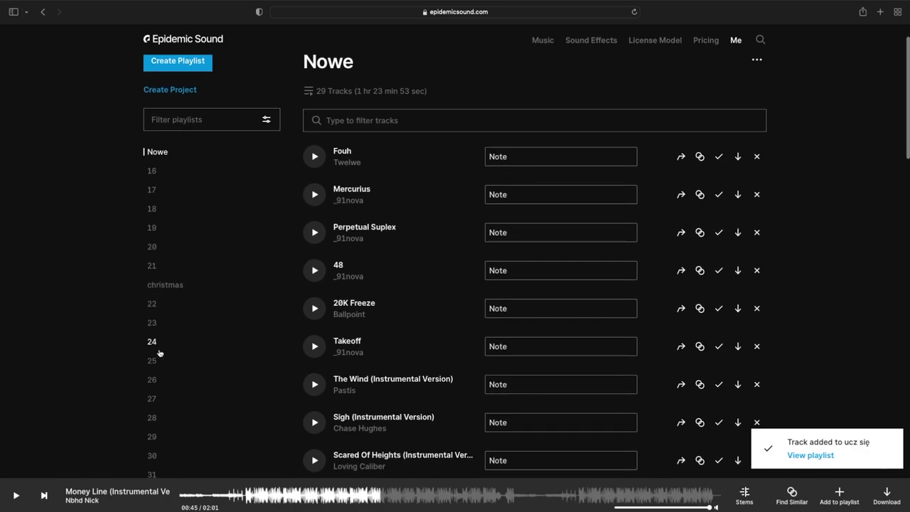
scroll(178, 366, down, 2)
scroll(171, 352, down, 3)
scroll(158, 375, down, 12)
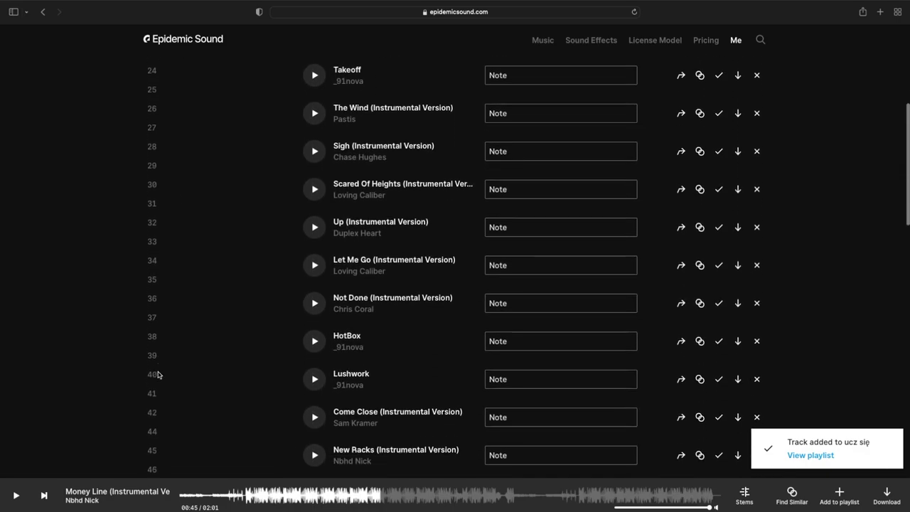
scroll(161, 374, down, 10)
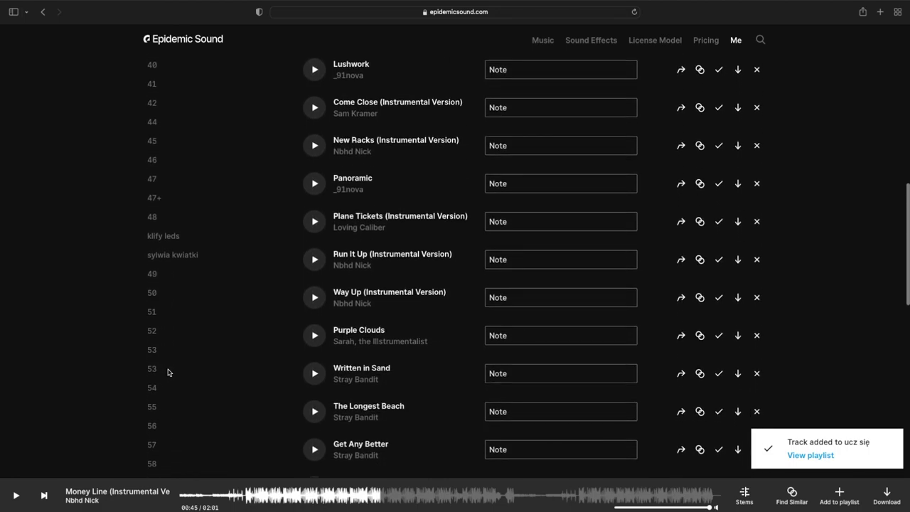
scroll(168, 374, down, 9)
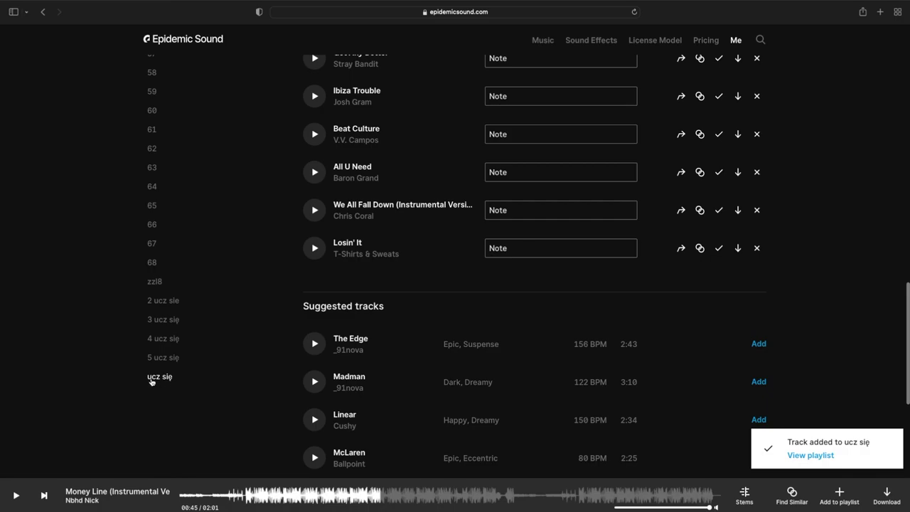
click(154, 379)
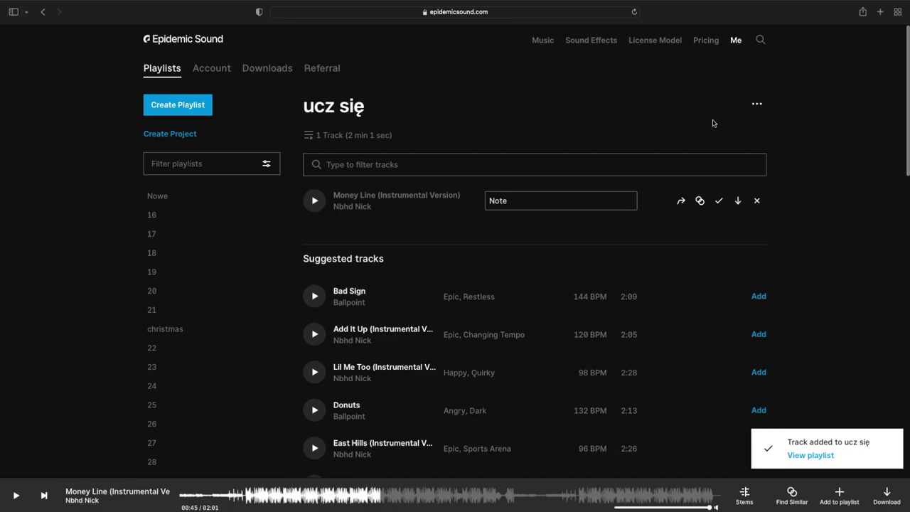
Rename the open playlist as "ucz się 7".
click(757, 104)
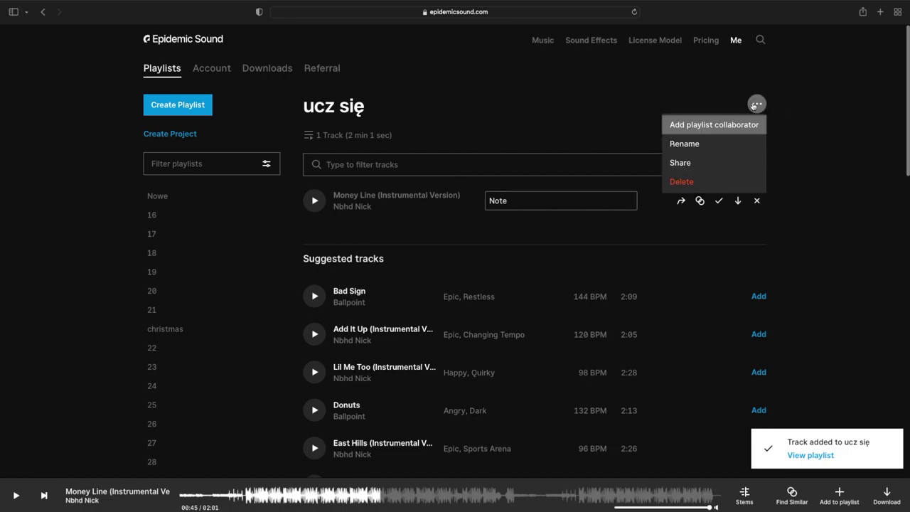
click(721, 143)
click(389, 274)
text(ucz)
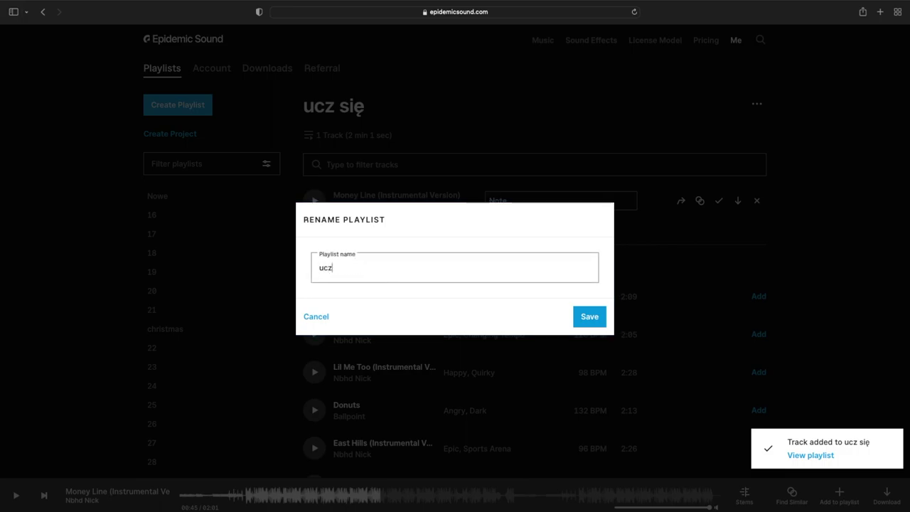
text( sie)
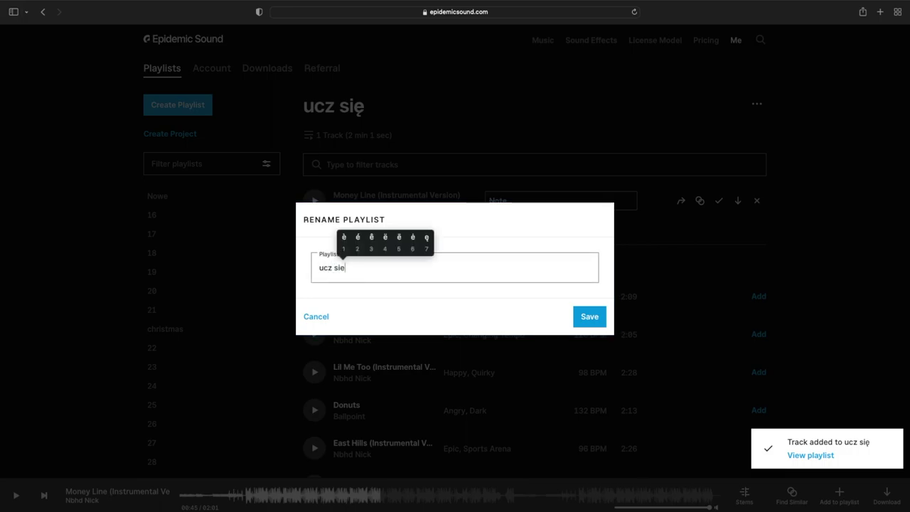
key(BackSpace)
text(ę 7)
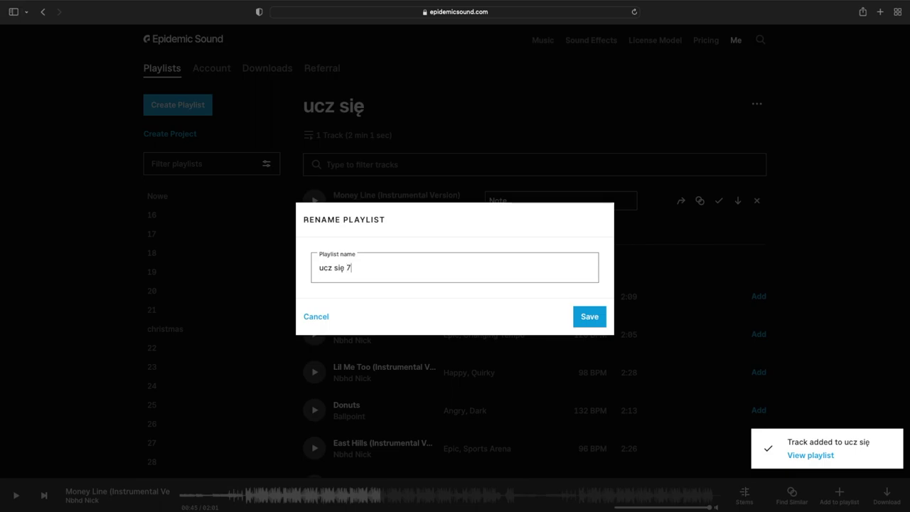
click(588, 318)
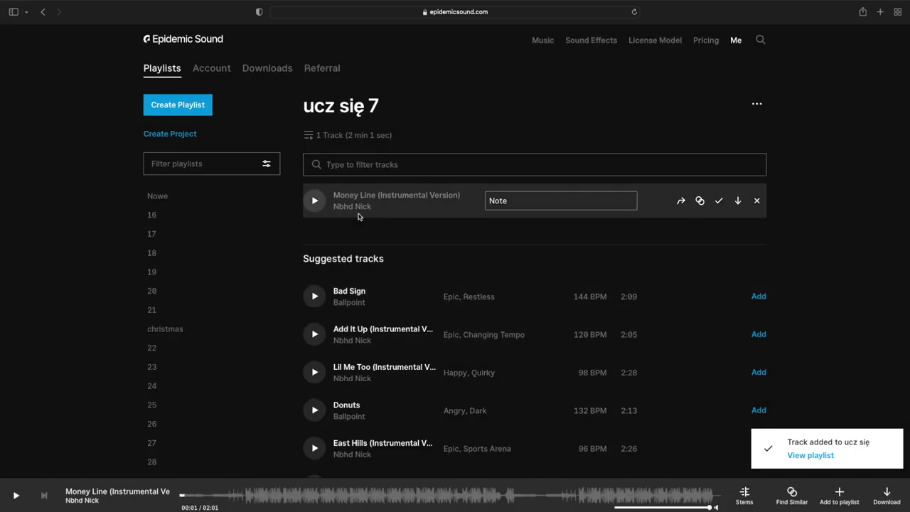
Play the start of Money Line (Instrumental Version), and preview the suggested tracks Bad Sign, Add It Up and Lil Me Too.
click(316, 203)
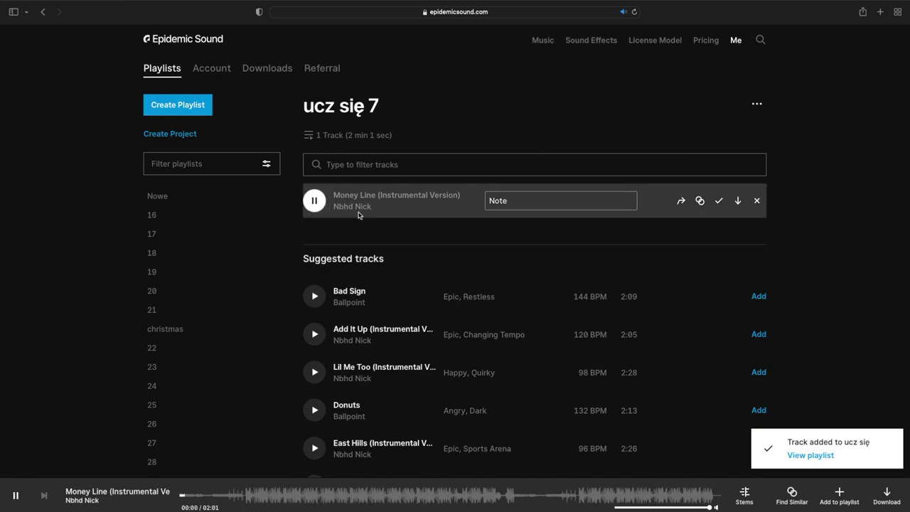
key(space)
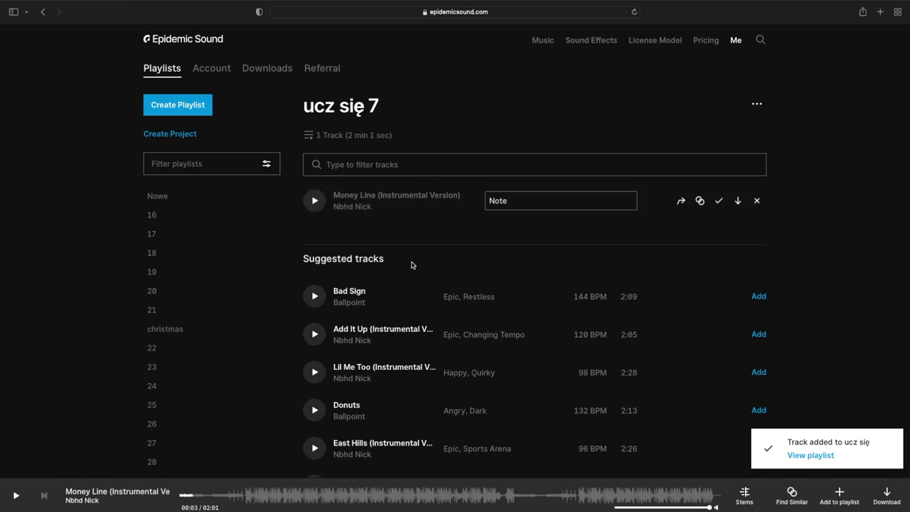
scroll(439, 273, down, 2)
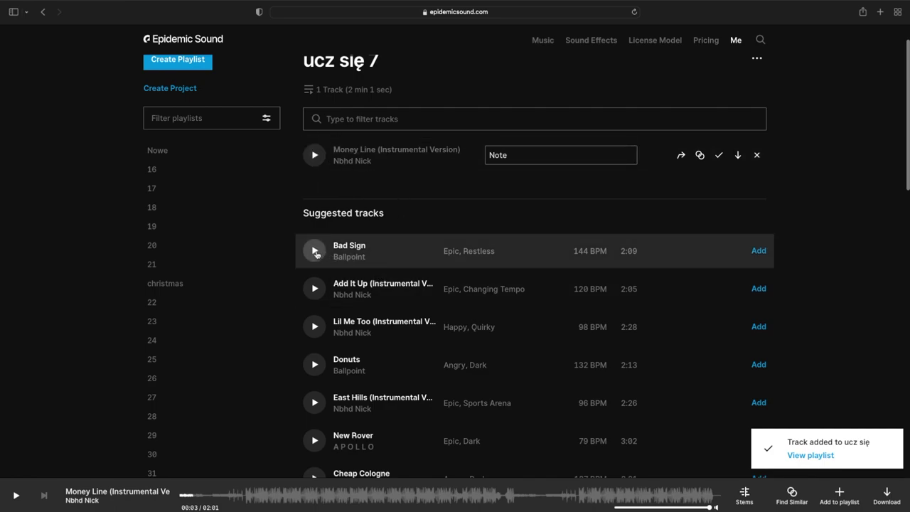
click(315, 251)
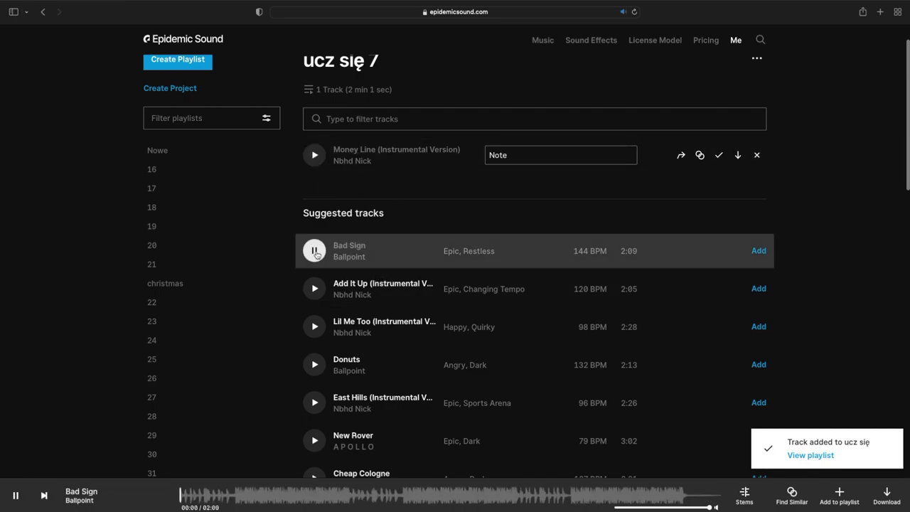
click(317, 290)
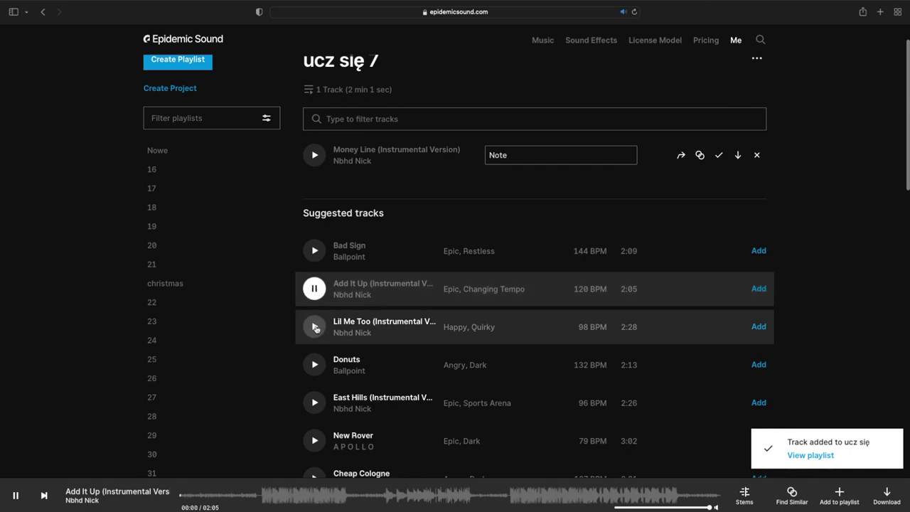
click(315, 327)
scroll(320, 331, down, 2)
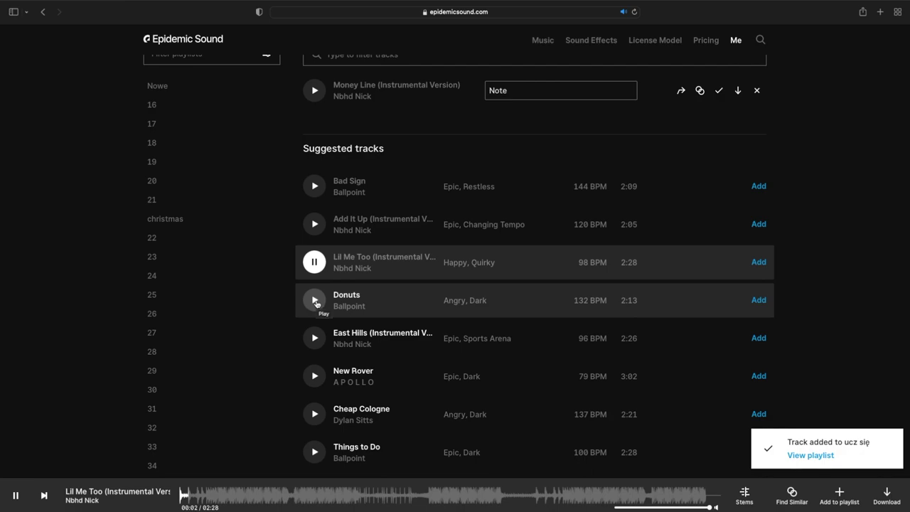
Preview the suggested track Donuts, skipping ahead to about 0:27, and the start of East Hills (Instrumental Version), and pause playback.
click(337, 501)
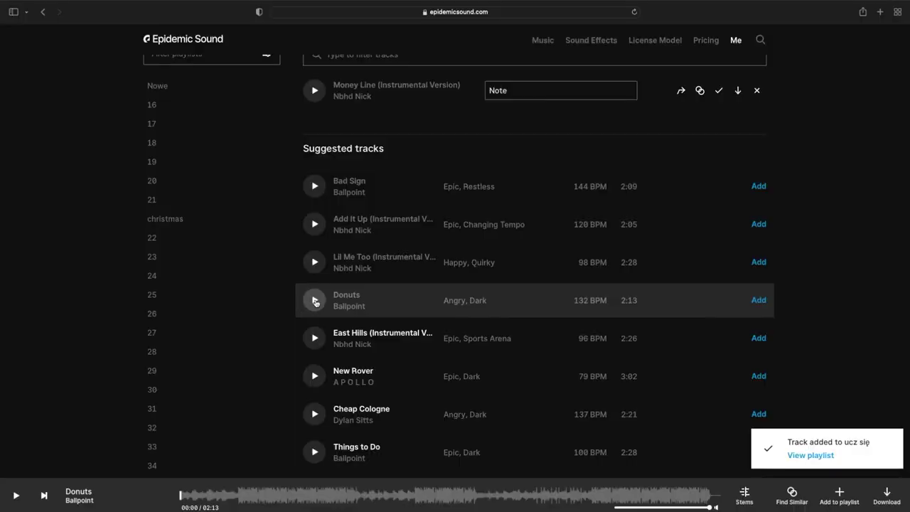
click(315, 301)
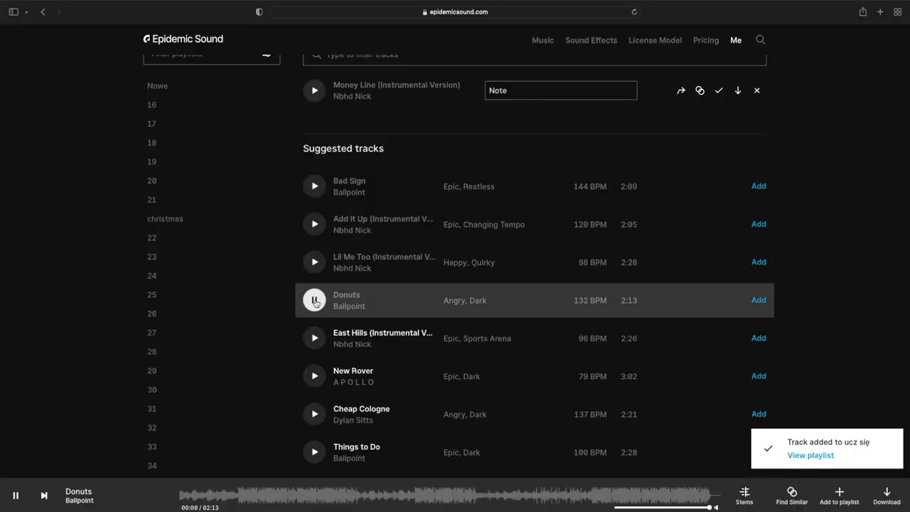
click(297, 495)
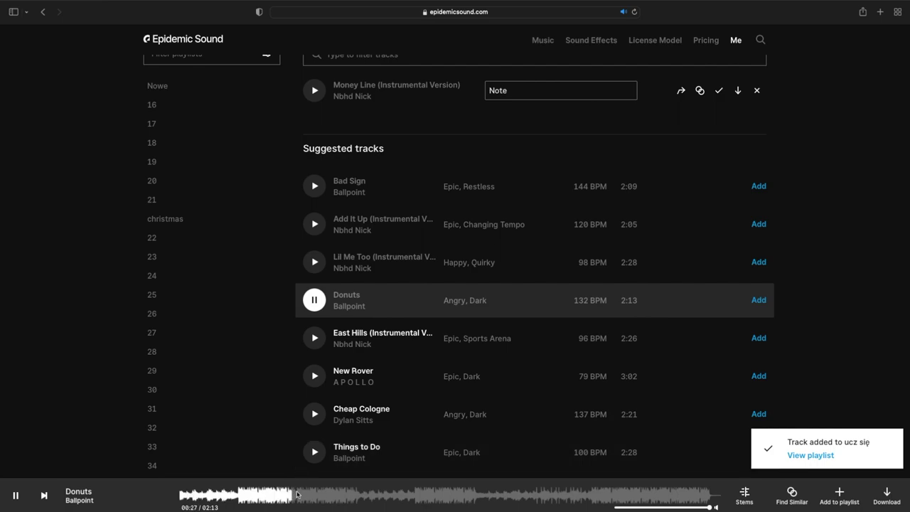
click(315, 338)
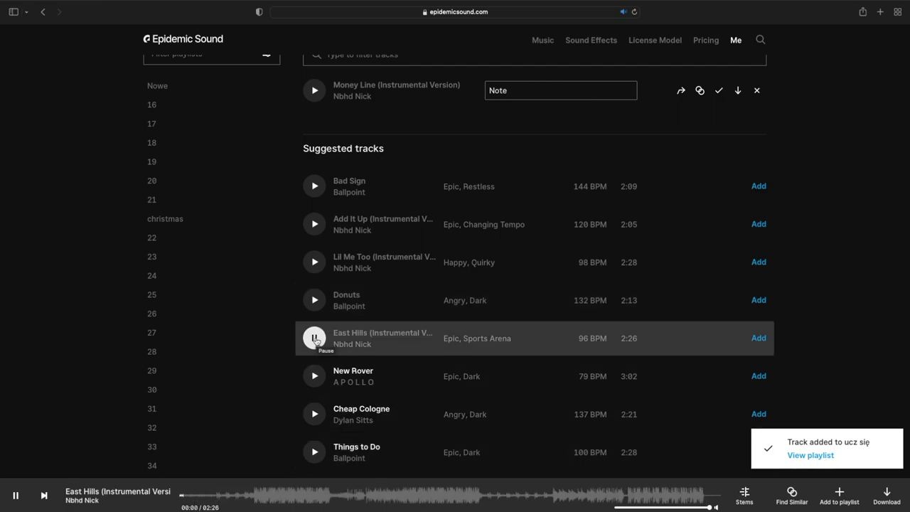
click(315, 339)
Open the playlist "35" from the account's playlists and briefly play its first track, Behind the Line.
scroll(386, 296, up, 3)
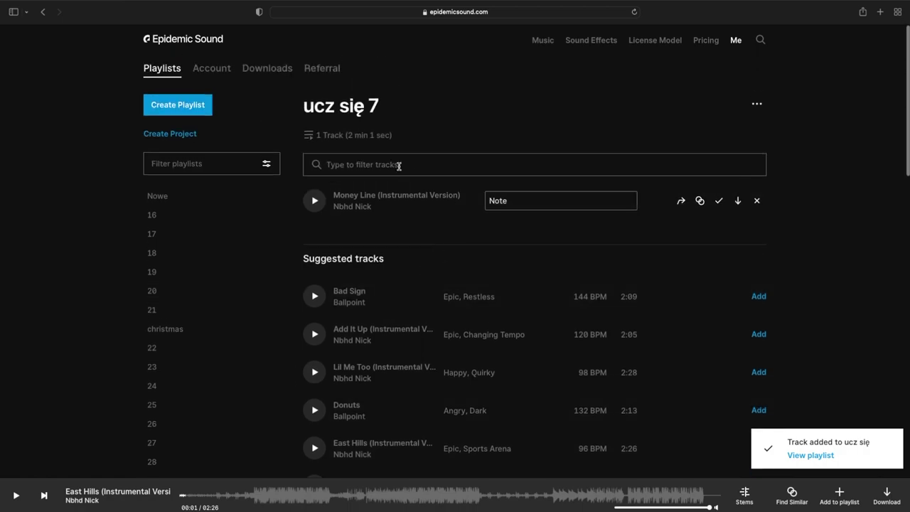
scroll(206, 260, down, 2)
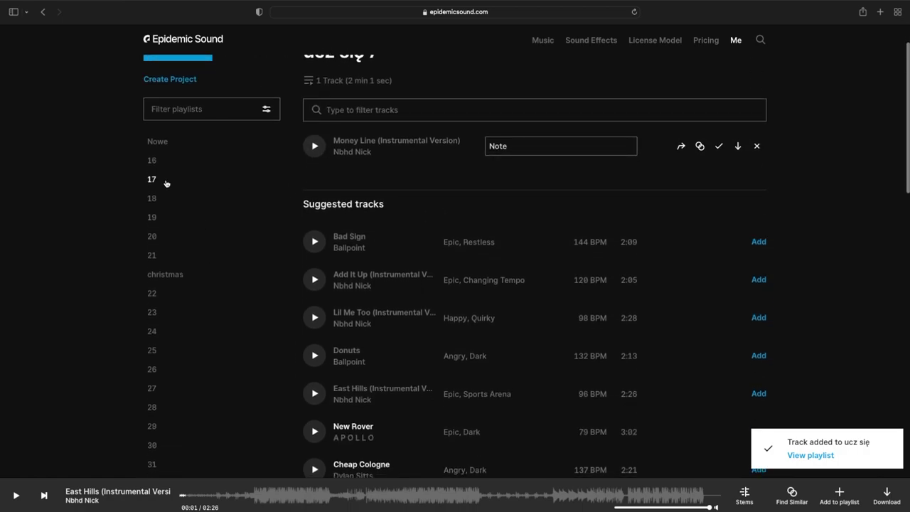
scroll(196, 393, down, 5)
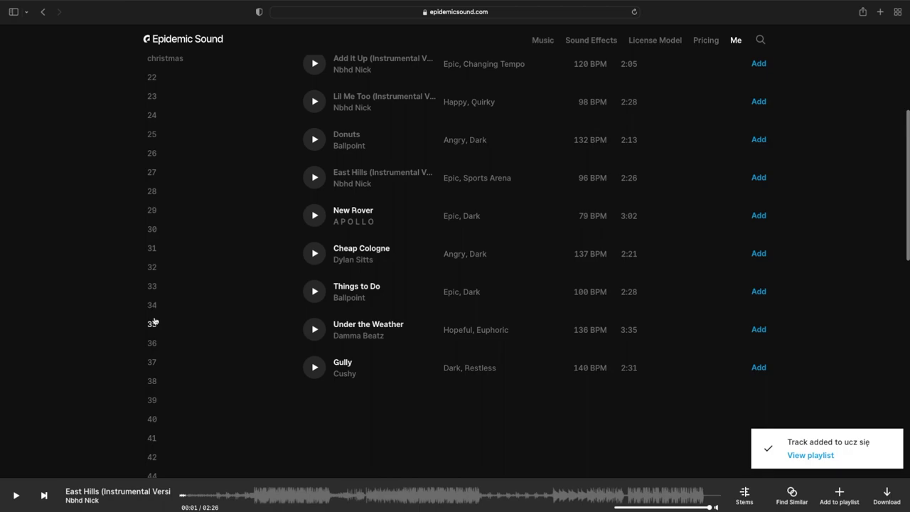
click(152, 325)
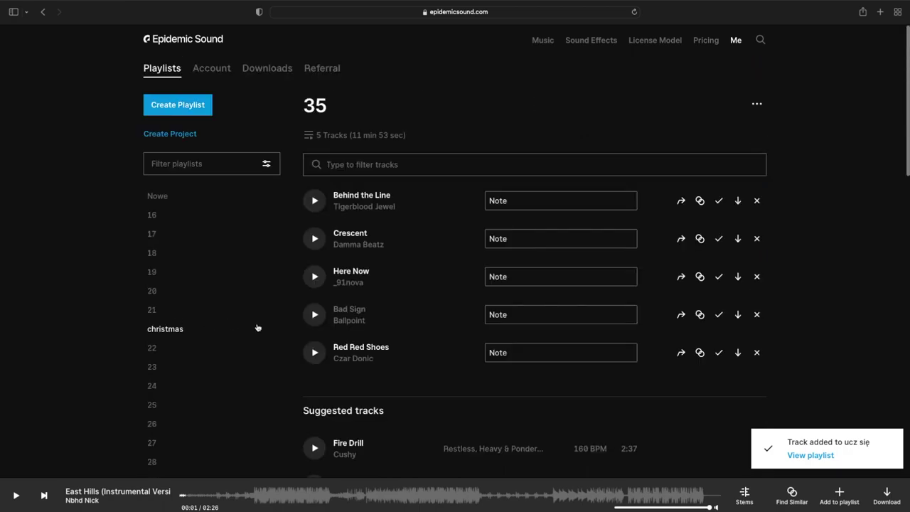
click(315, 201)
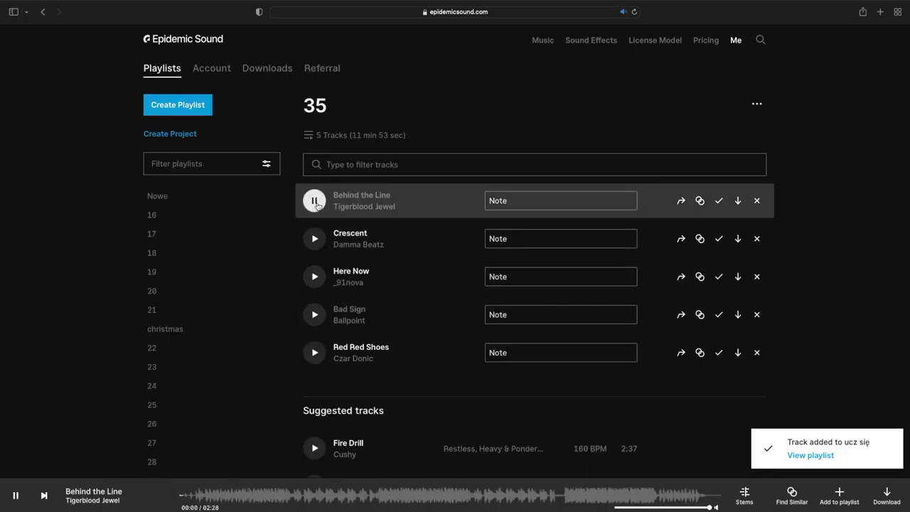
click(315, 201)
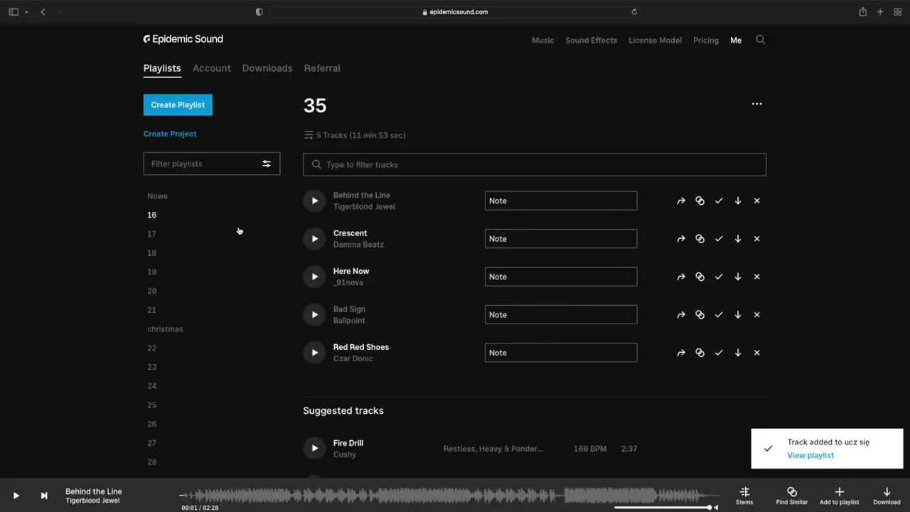
Open the playlist "25" and briefly play its first track, Fire Drill.
scroll(241, 349, down, 2)
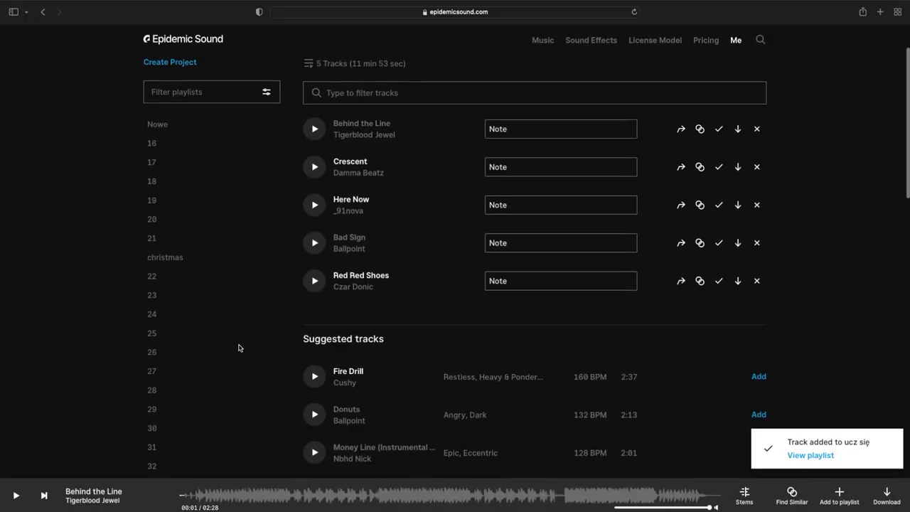
click(151, 334)
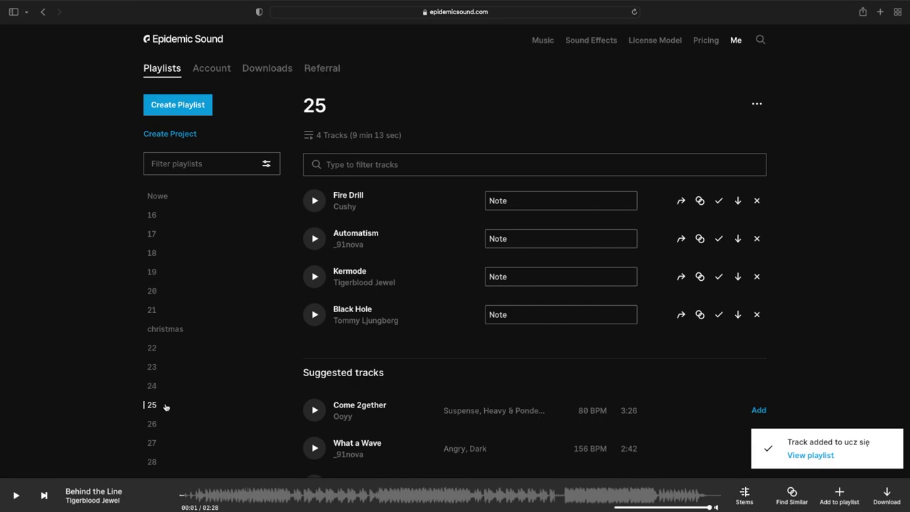
click(315, 201)
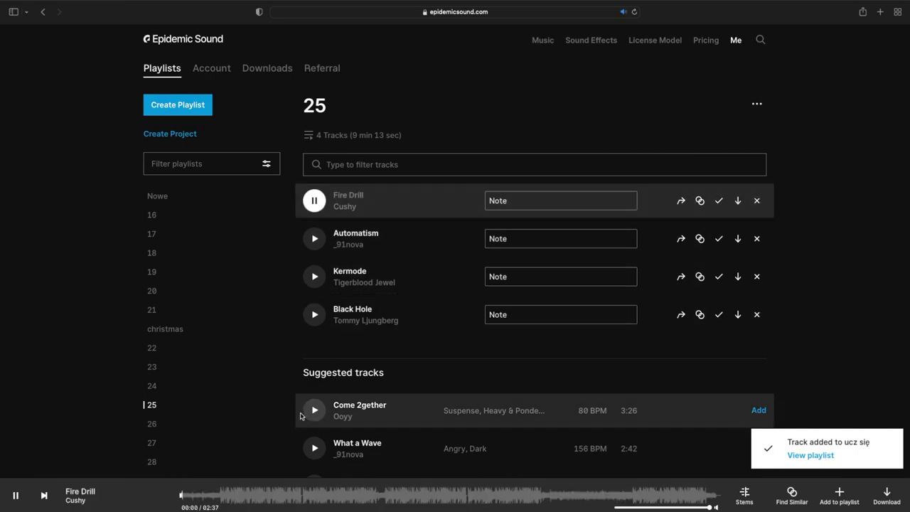
key(space)
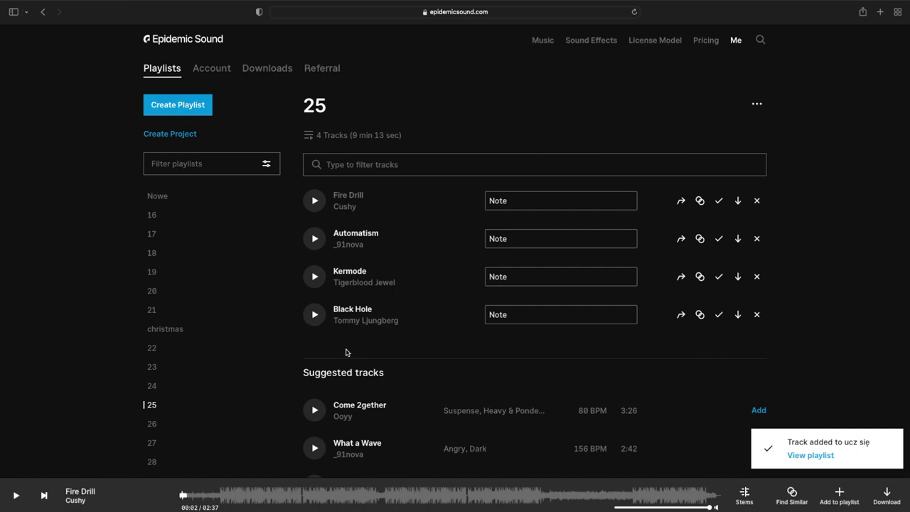
Look through the suggested tracks for playlist "25", preview Come 2gether, and find tracks similar to it.
scroll(346, 352, down, 3)
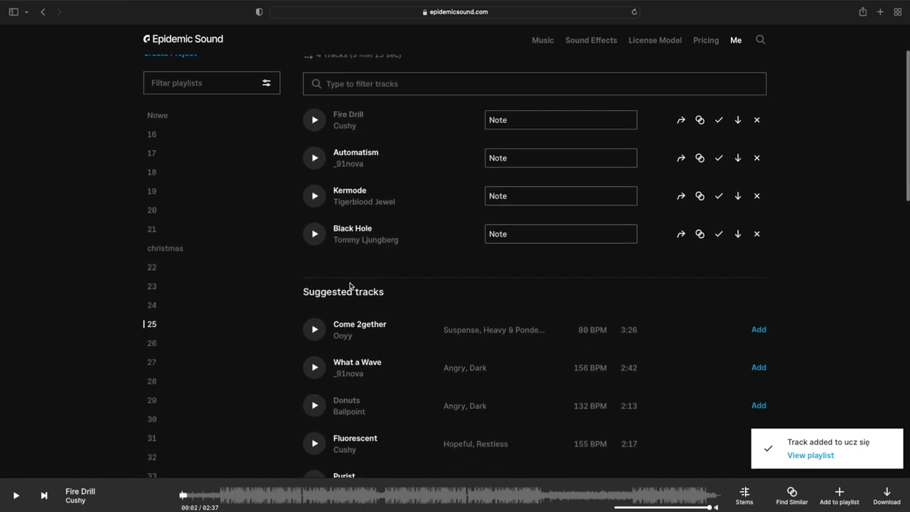
scroll(362, 313, down, 2)
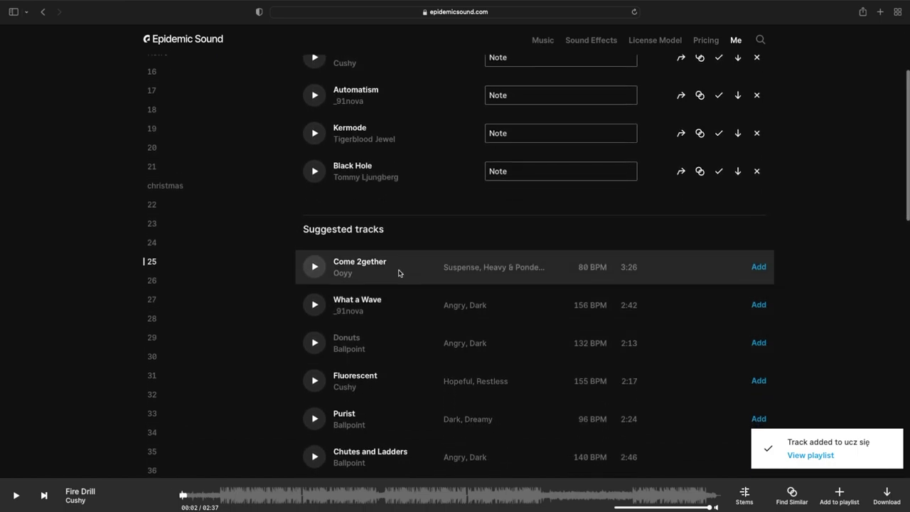
scroll(380, 277, down, 5)
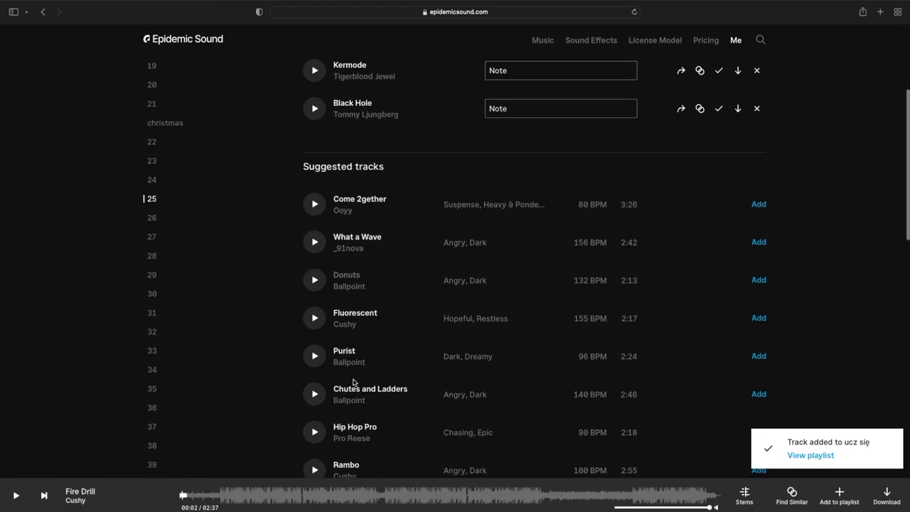
scroll(366, 384, down, 2)
scroll(367, 384, up, 4)
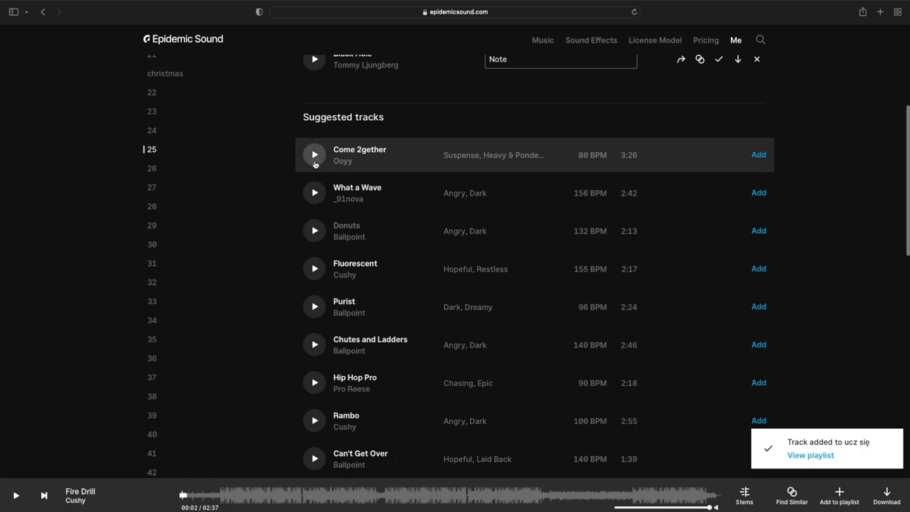
click(314, 155)
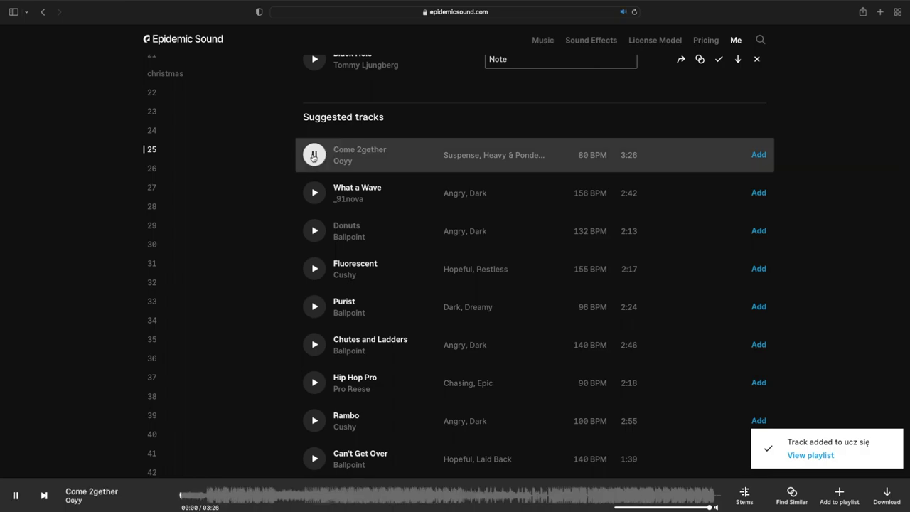
click(314, 156)
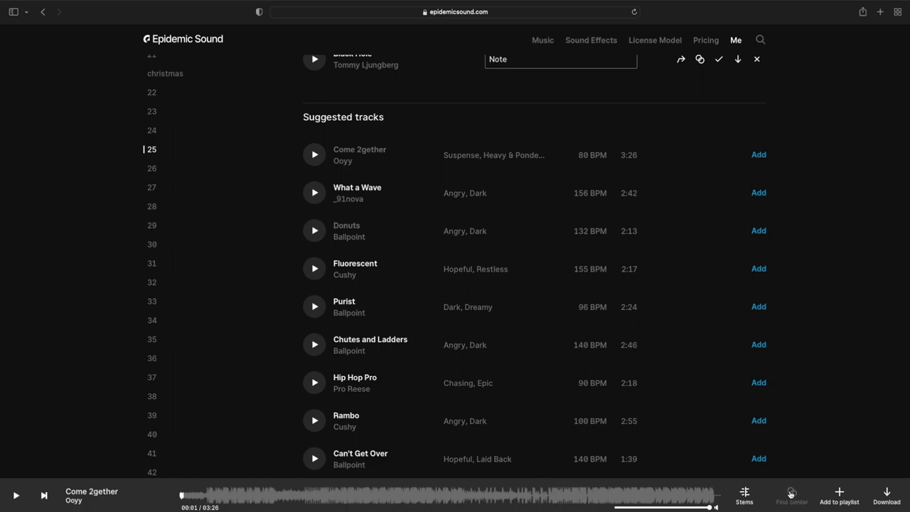
click(792, 492)
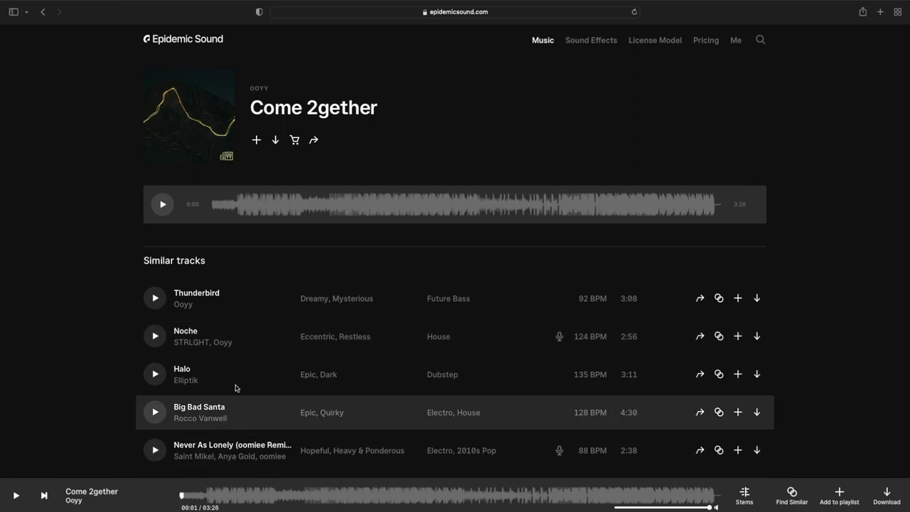
Go to the featured music page and preview Dark Horse from the recommendations for the YouTube channel.
click(178, 41)
click(156, 160)
click(156, 160)
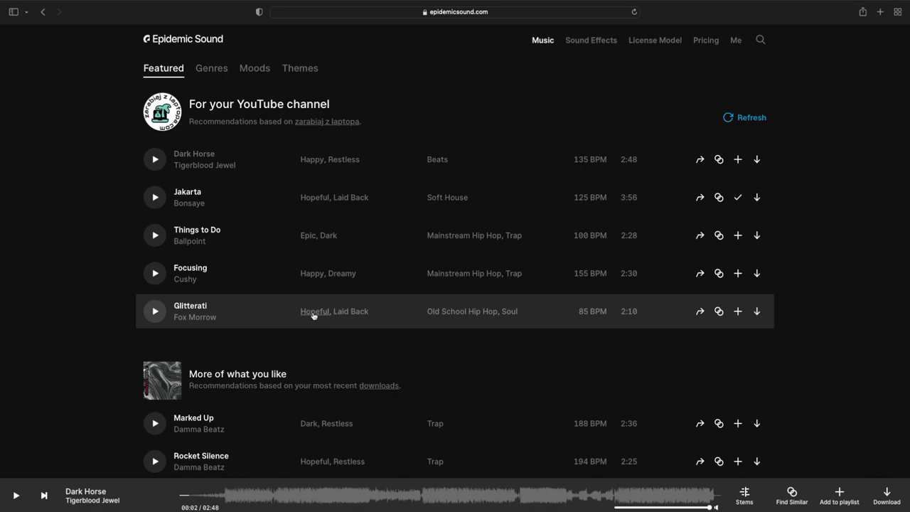
Examine the recommendations based on recent downloads, the featured playlists and themes, and the staff picks.
scroll(339, 332, down, 2)
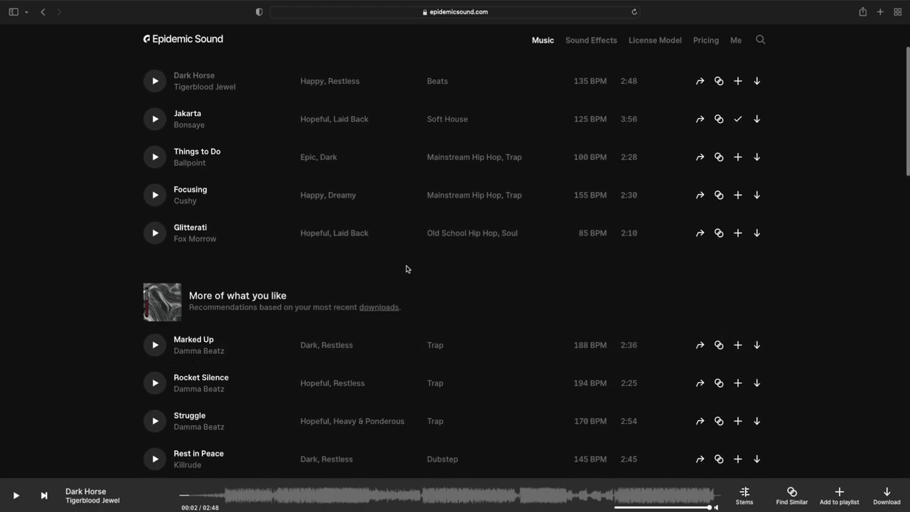
scroll(228, 228, down, 2)
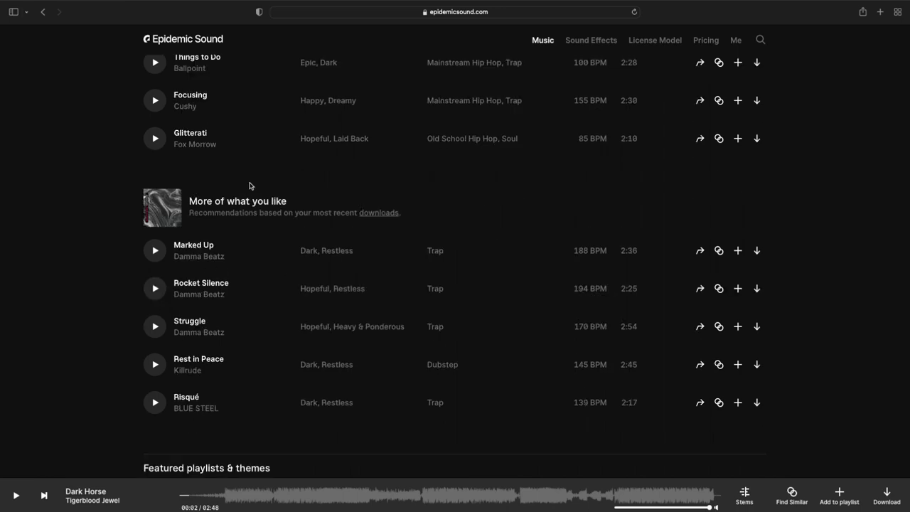
scroll(322, 184, down, 1)
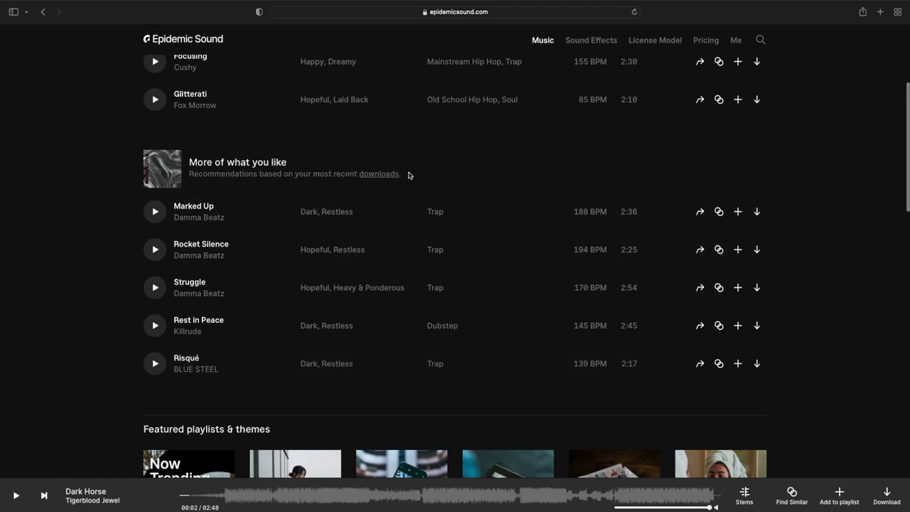
scroll(355, 262, down, 3)
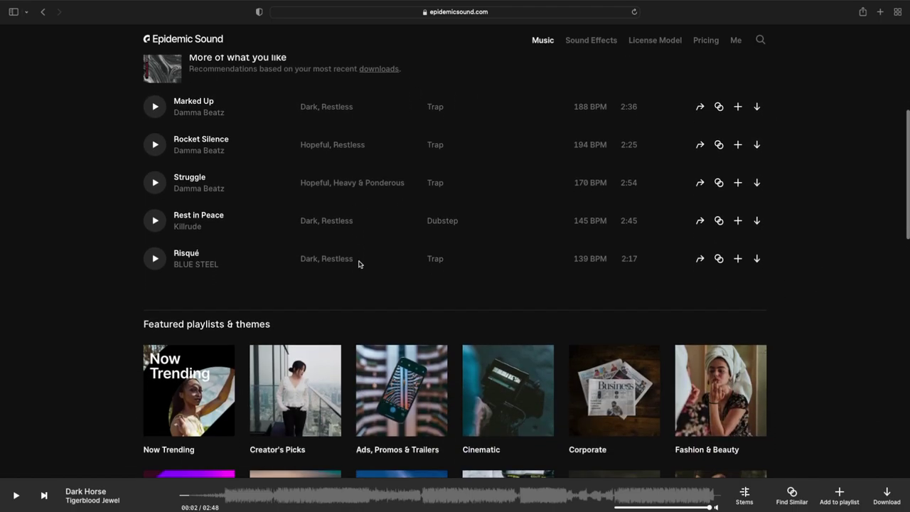
scroll(359, 264, down, 3)
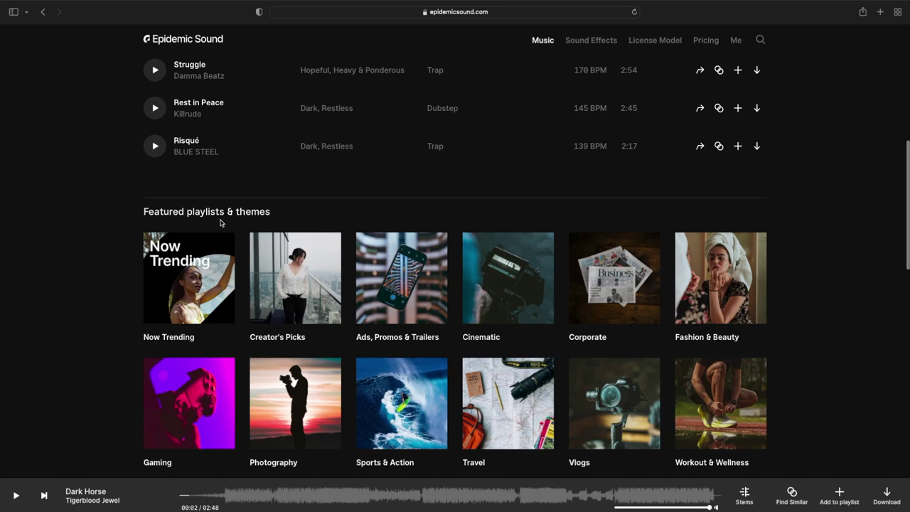
scroll(433, 303, down, 2)
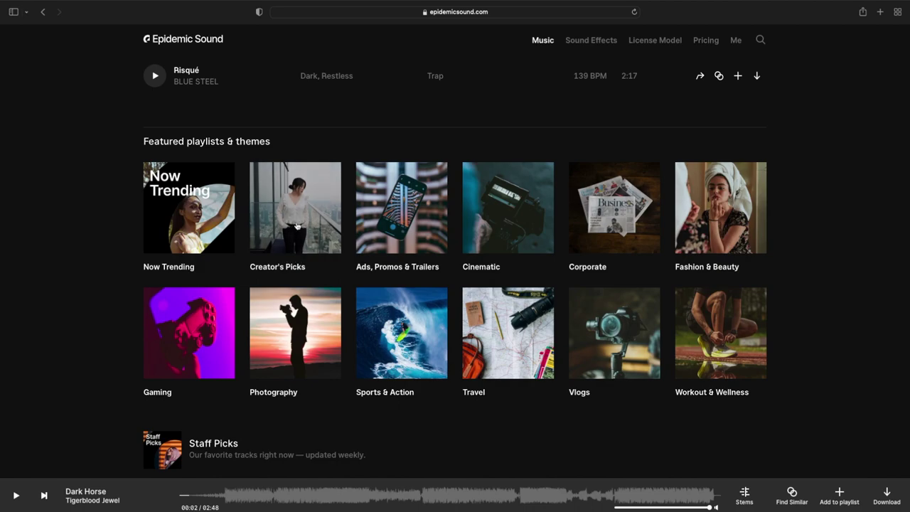
scroll(312, 298, down, 2)
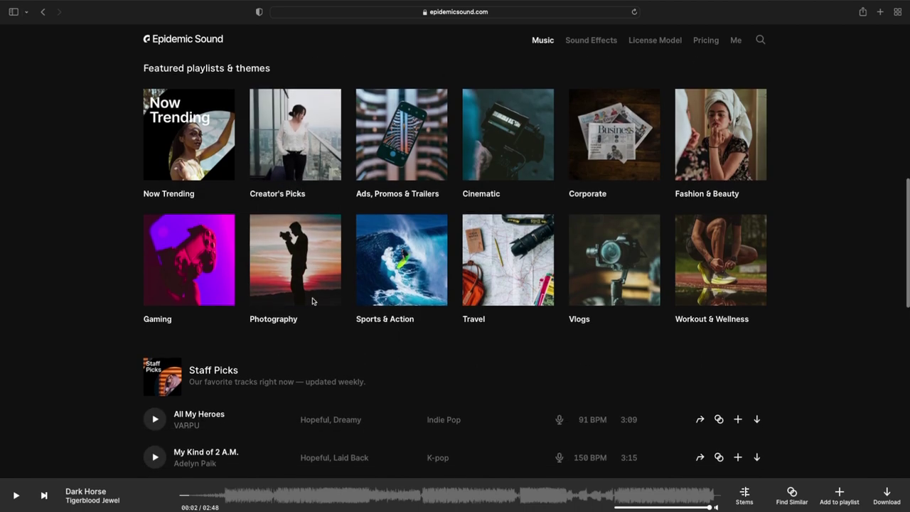
Look through the Staff Picks track list and the new releases on the featured music page.
scroll(326, 315, down, 4)
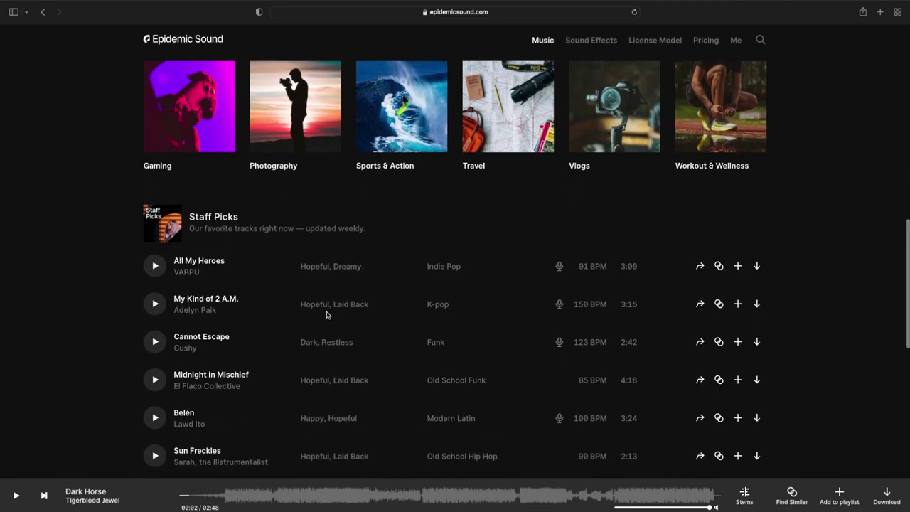
scroll(327, 315, down, 4)
scroll(326, 315, up, 2)
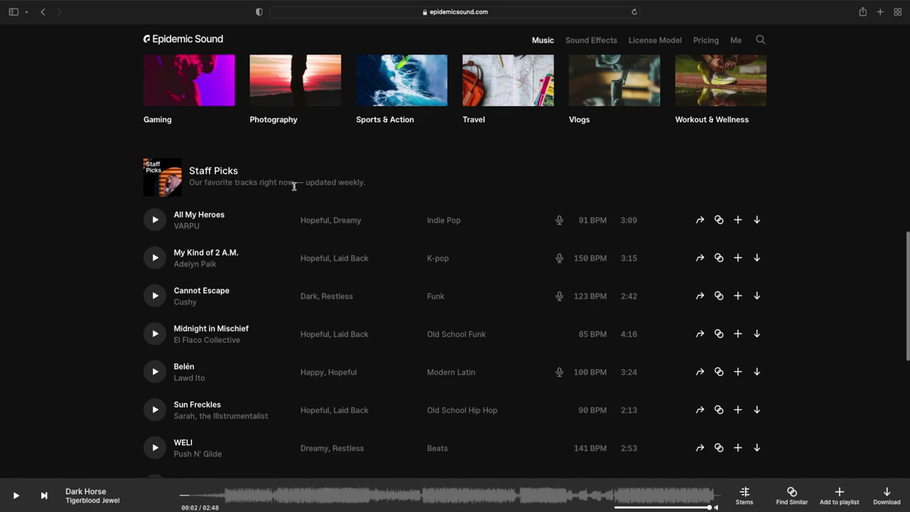
scroll(320, 263, down, 4)
scroll(328, 286, down, 5)
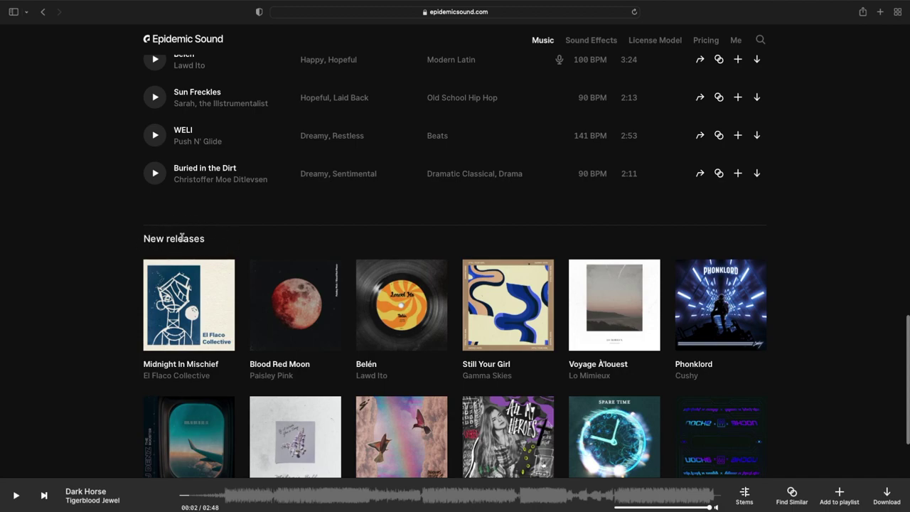
scroll(262, 262, down, 3)
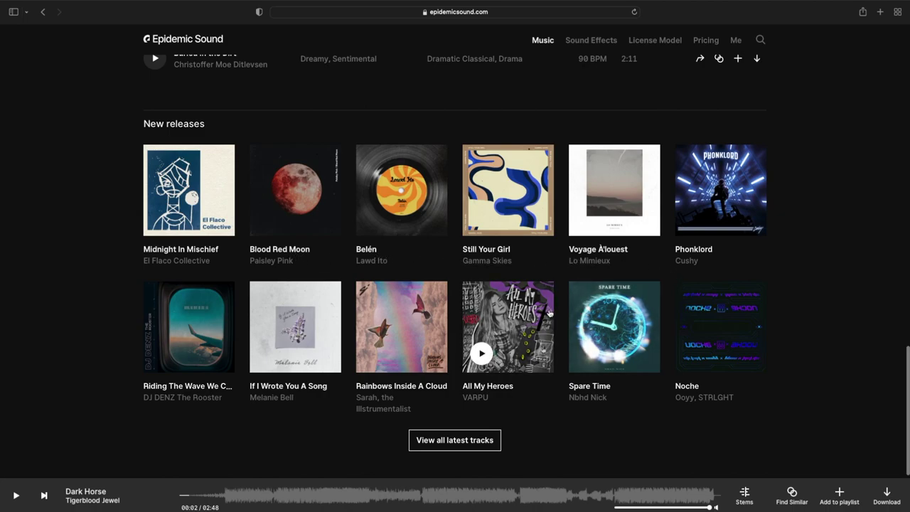
scroll(521, 324, down, 2)
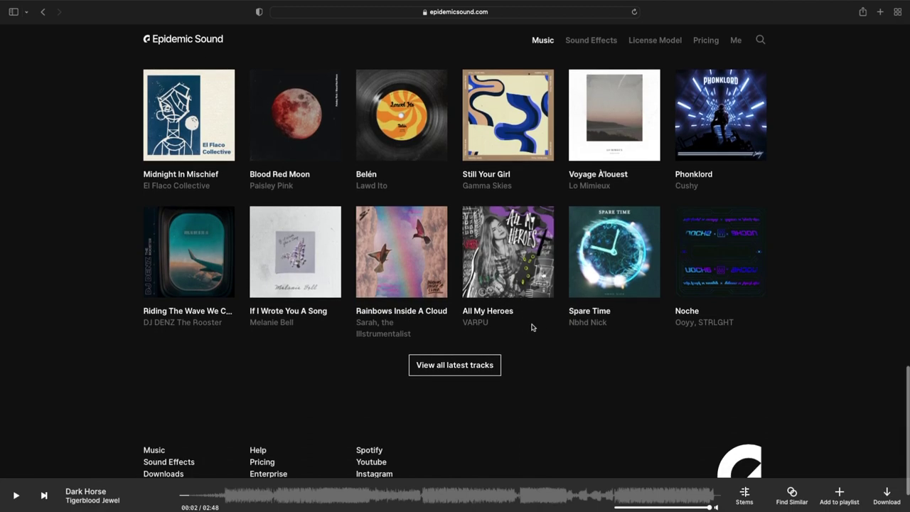
Open the full list of latest tracks and look through its newest songs, moods and genres.
click(453, 365)
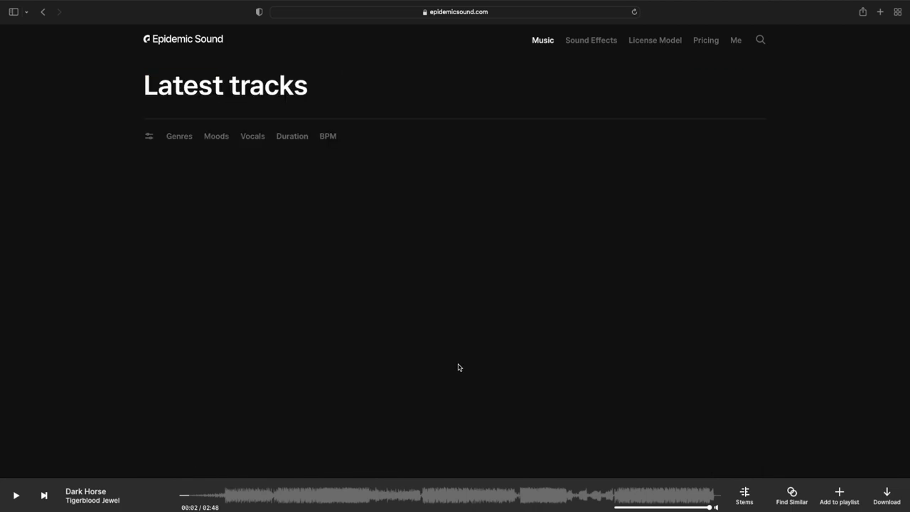
scroll(450, 368, down, 5)
scroll(451, 367, down, 10)
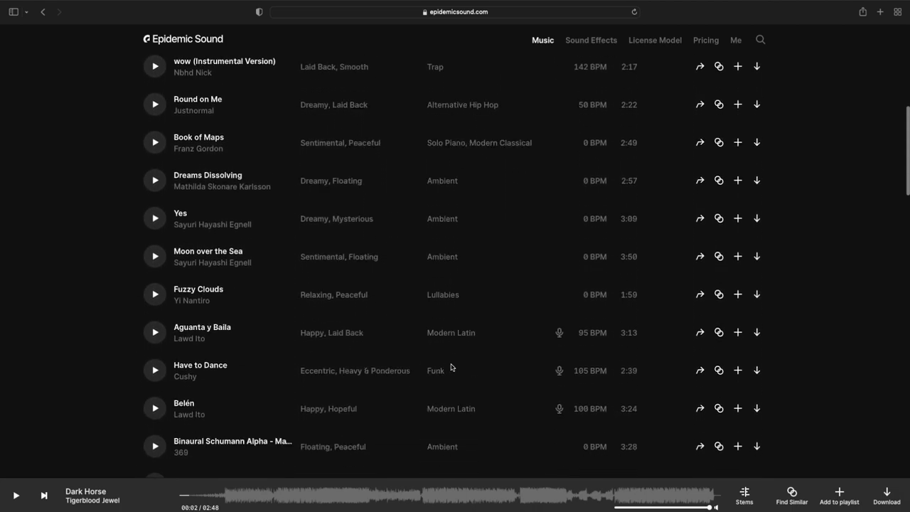
scroll(450, 367, down, 15)
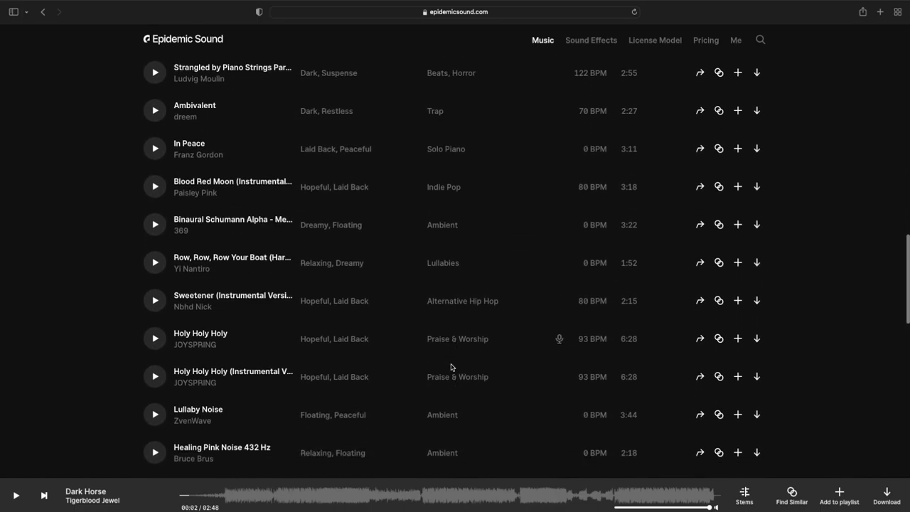
scroll(450, 368, down, 10)
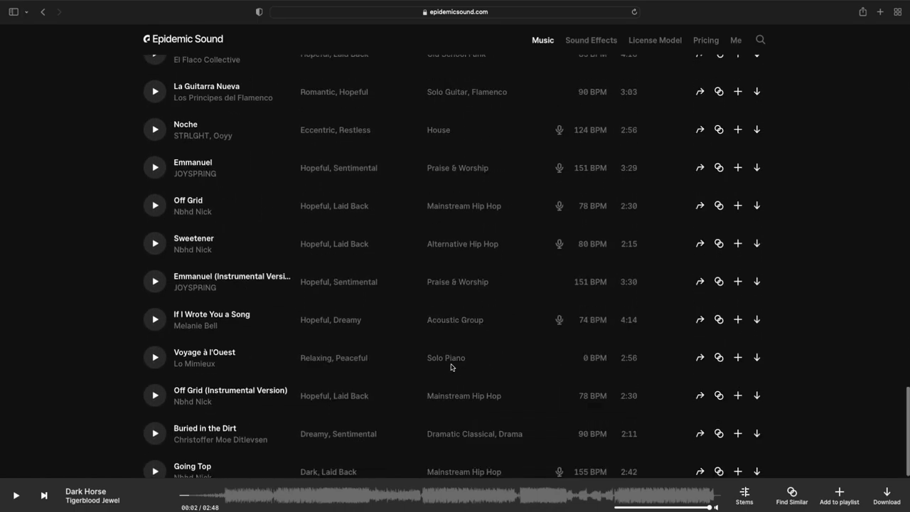